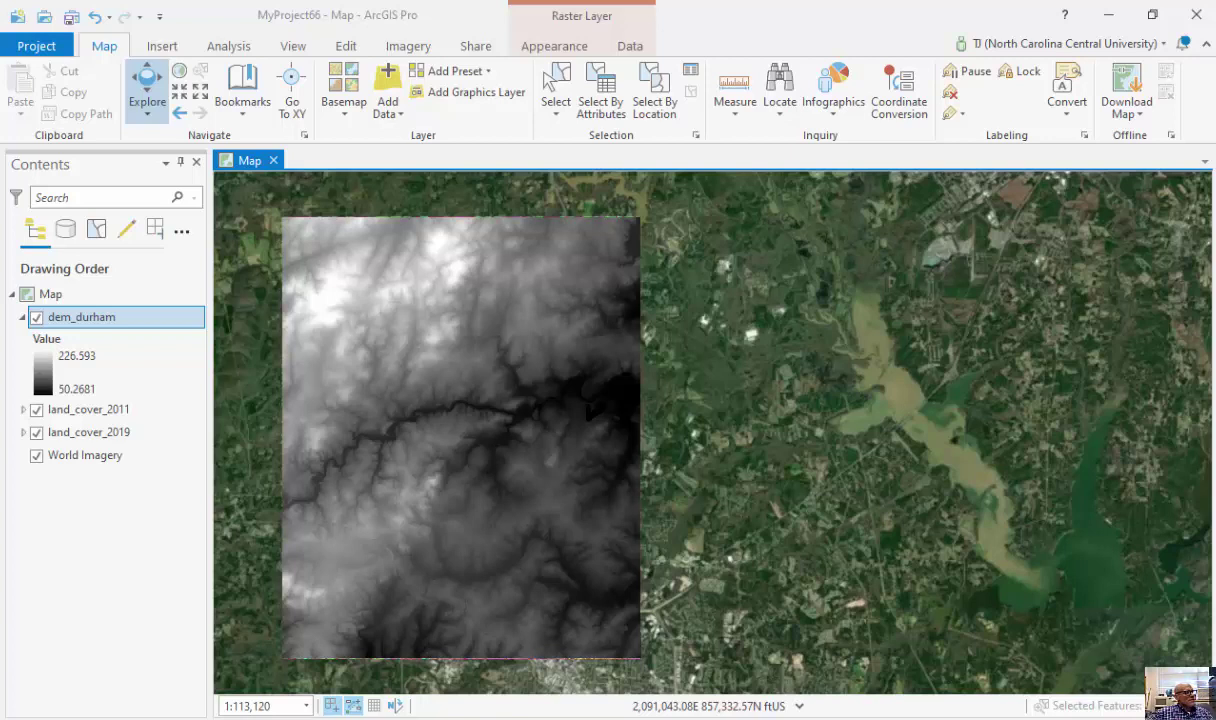
Pan and zoom into the upper-left corner of the dem_durham raster, then zoom back out.
drag(457, 300, 615, 393)
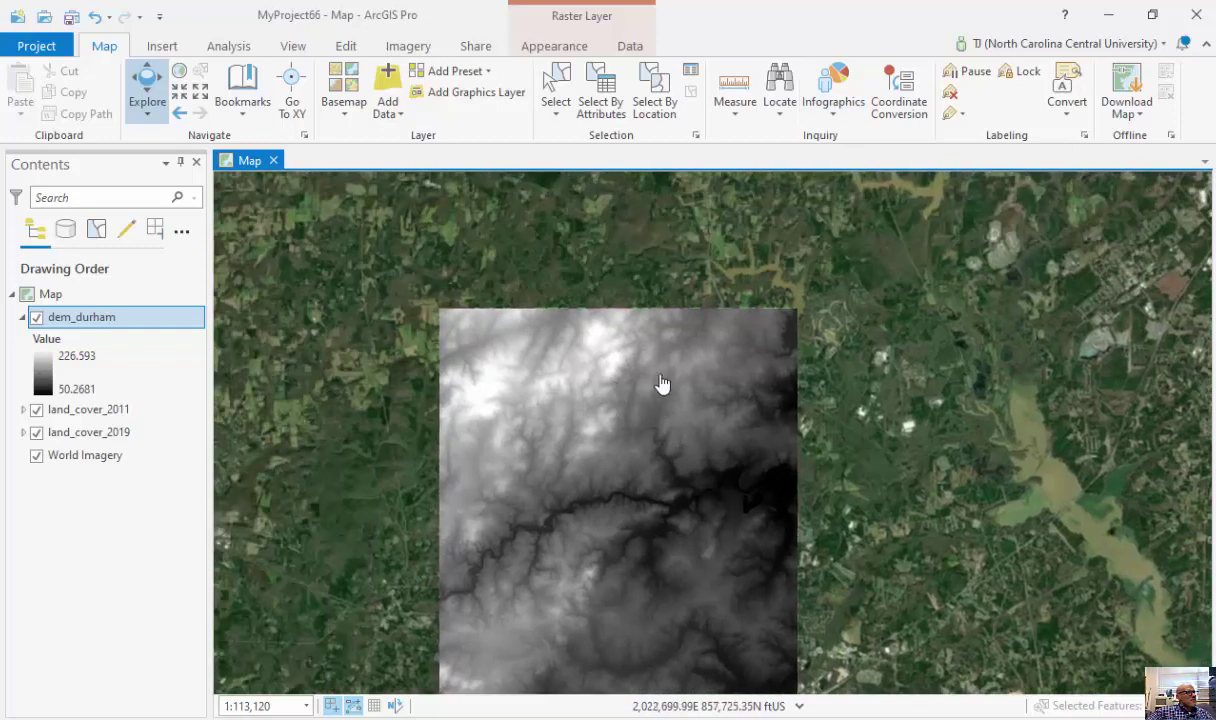
scroll(479, 327, up, 5)
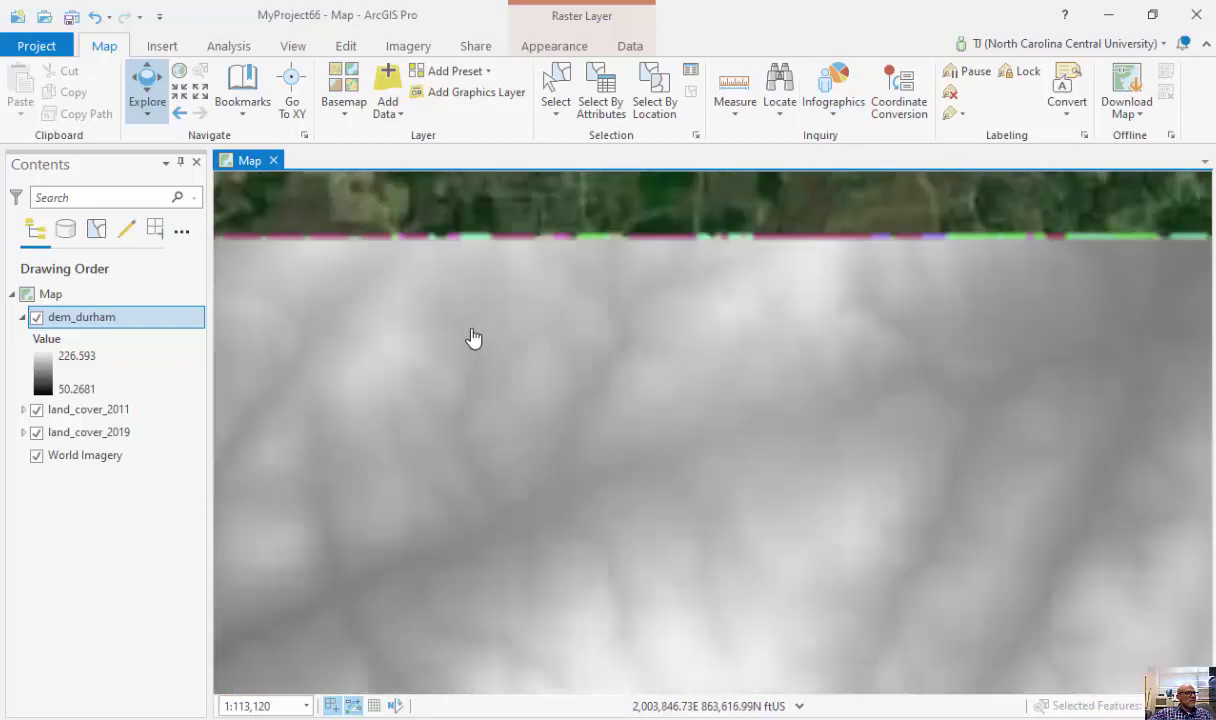
scroll(479, 281, up, 3)
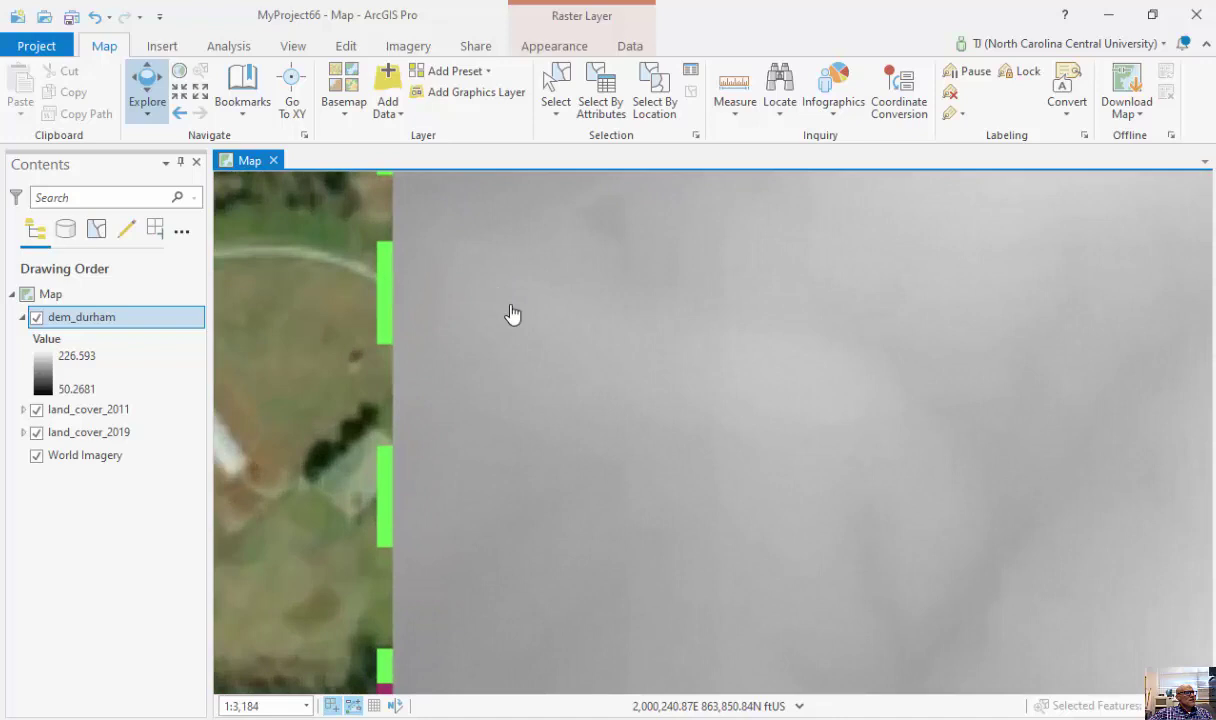
scroll(629, 372, up, 3)
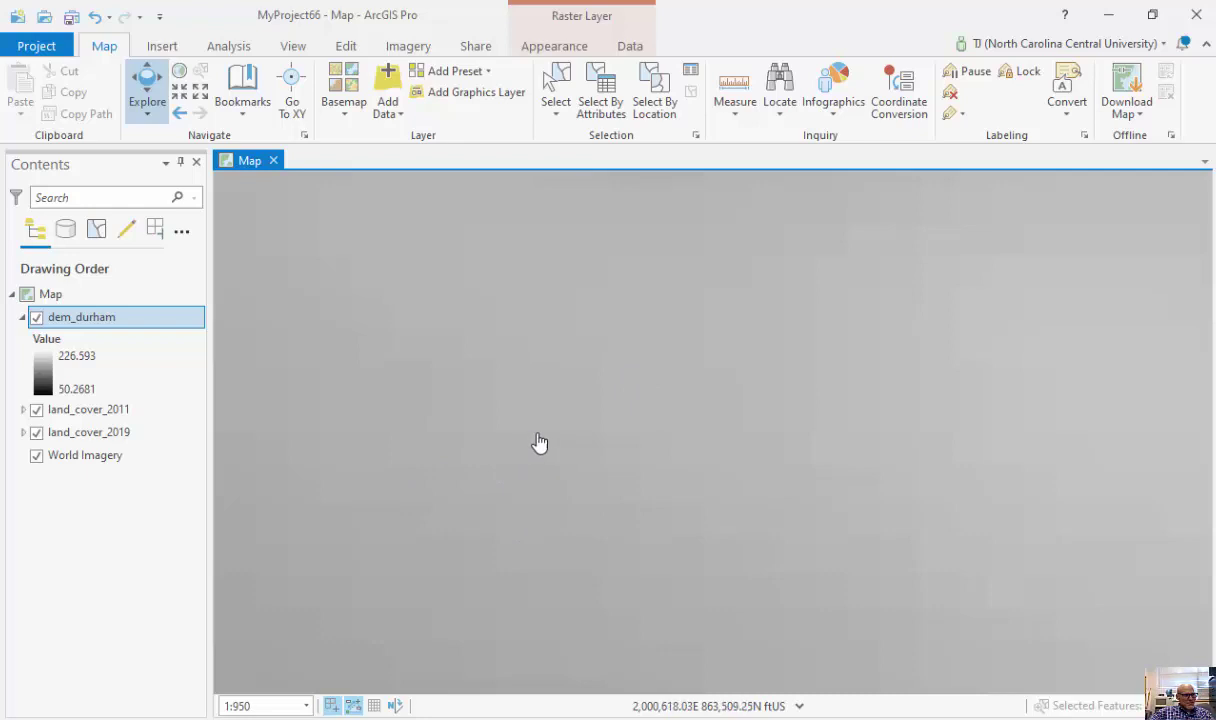
scroll(537, 441, down, 3)
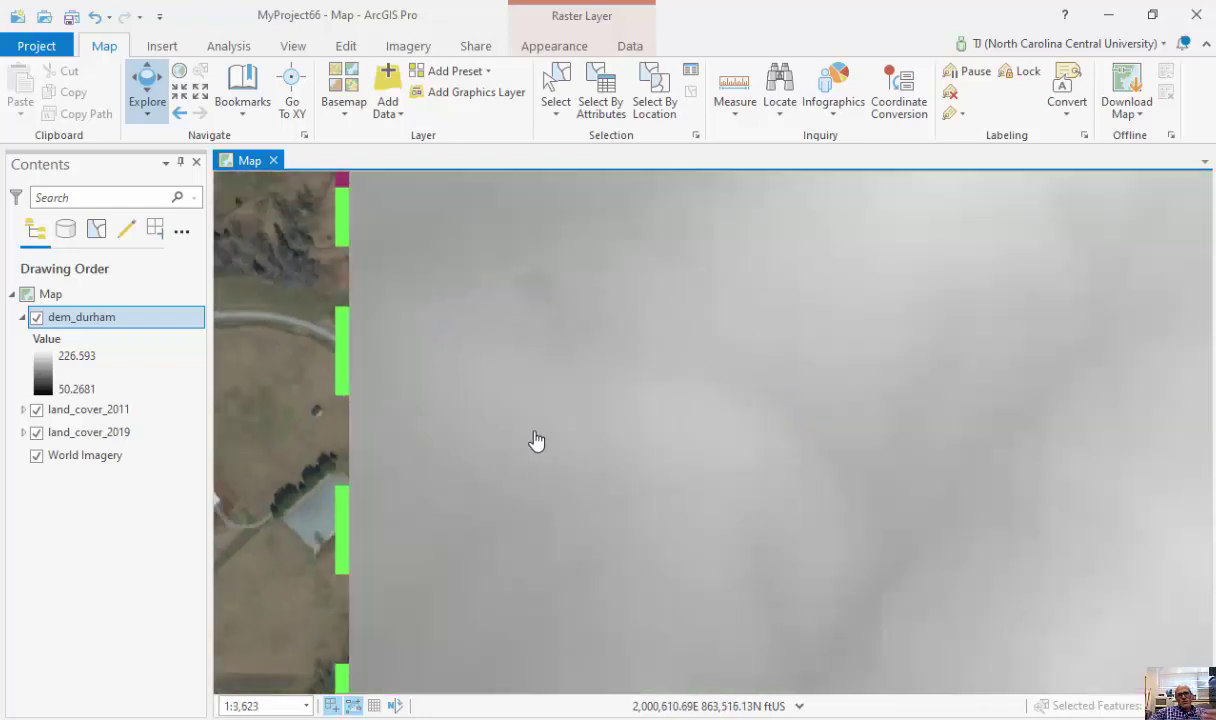
scroll(537, 441, down, 4)
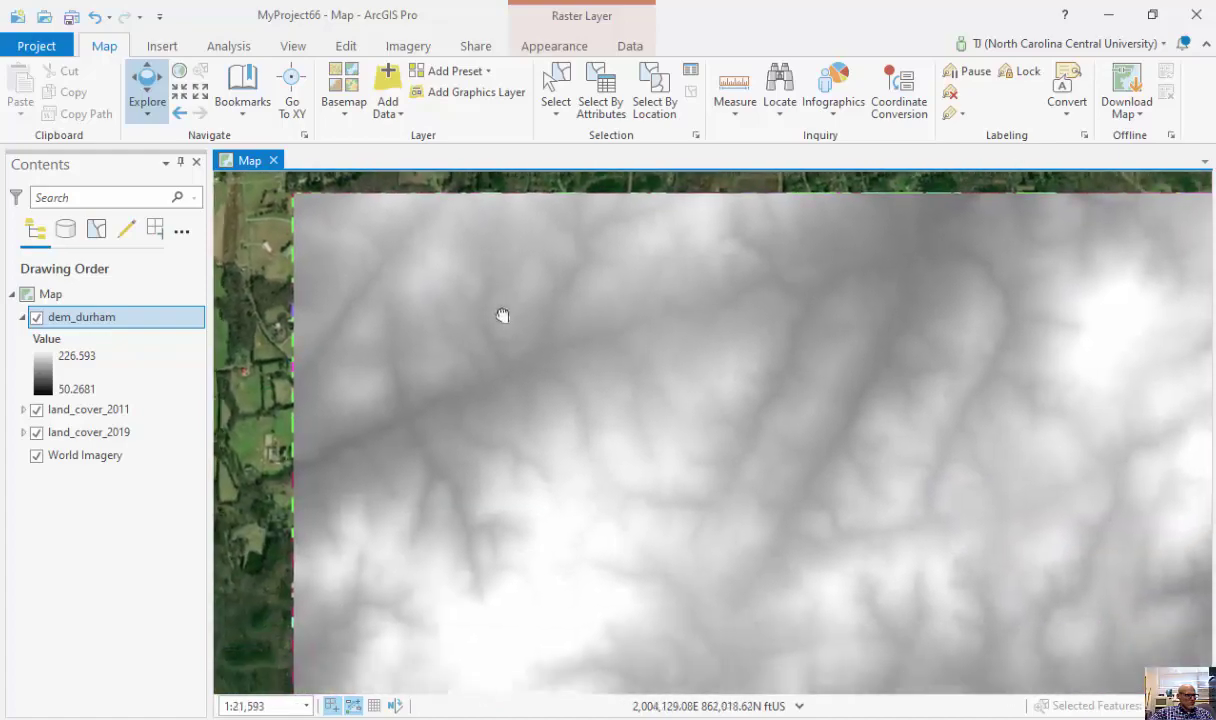
Hide dem_durham, zoom out, and toggle land_cover_2011 repeatedly to compare 2011 with 2019 land cover.
click(36, 317)
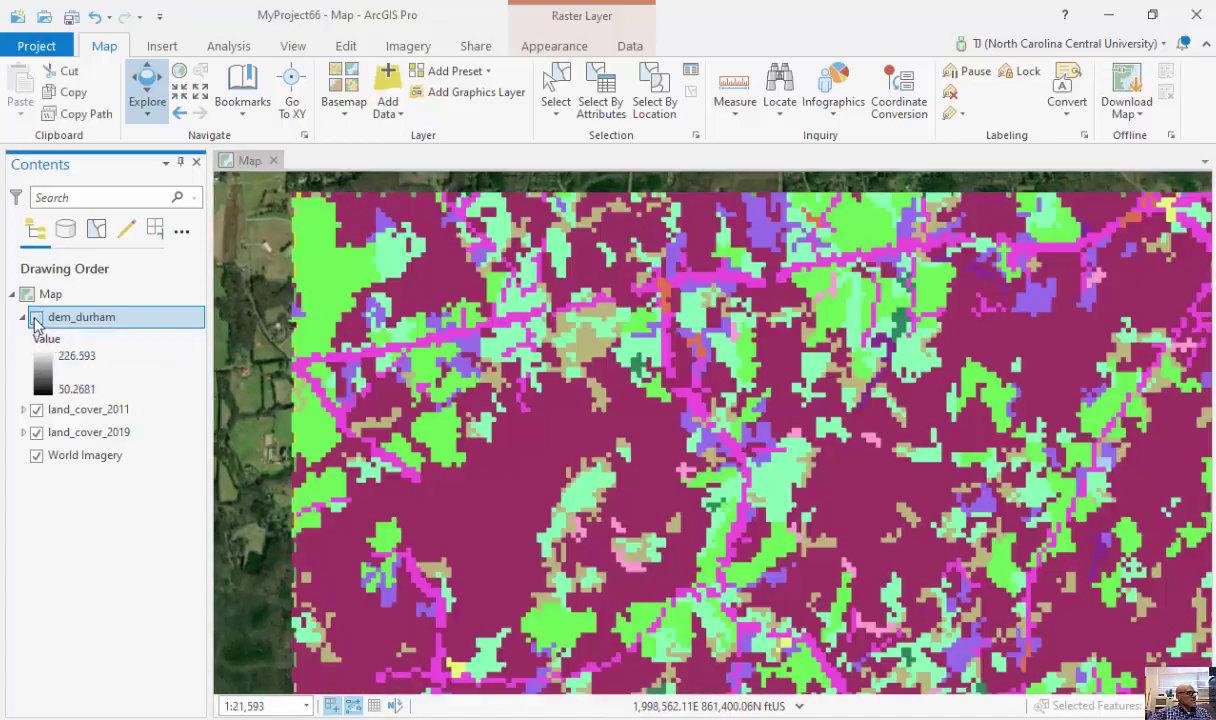
scroll(705, 440, down, 2)
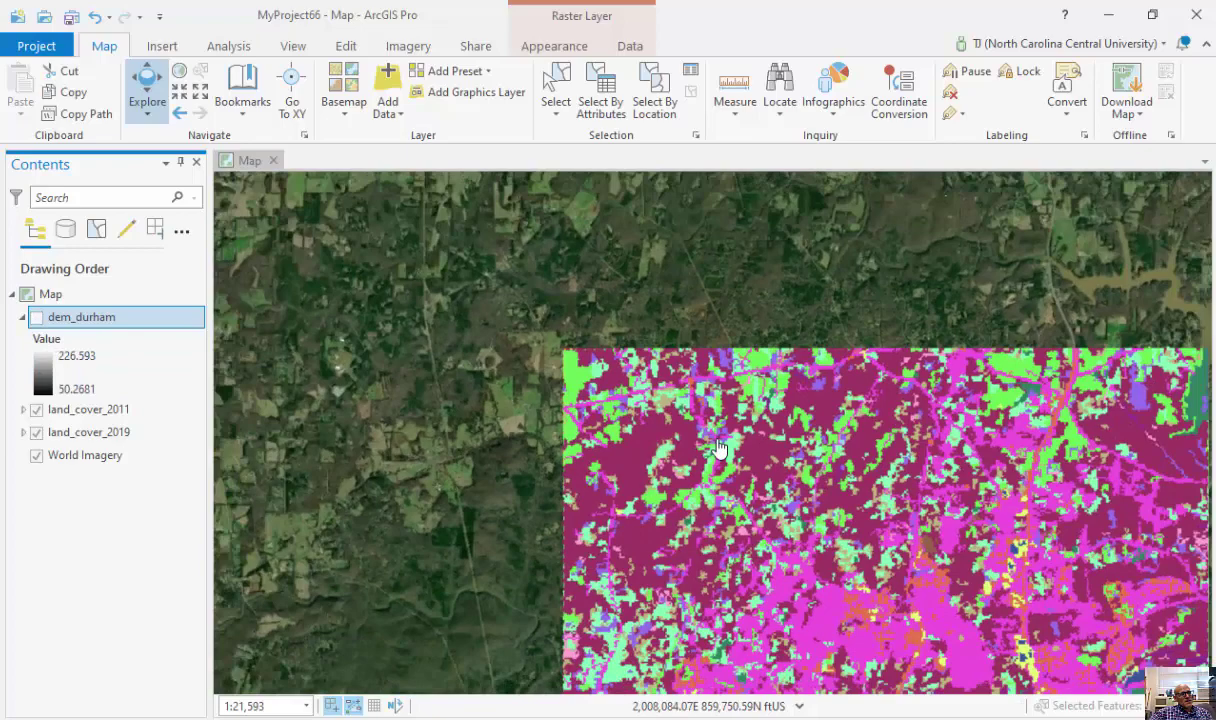
scroll(718, 447, down, 2)
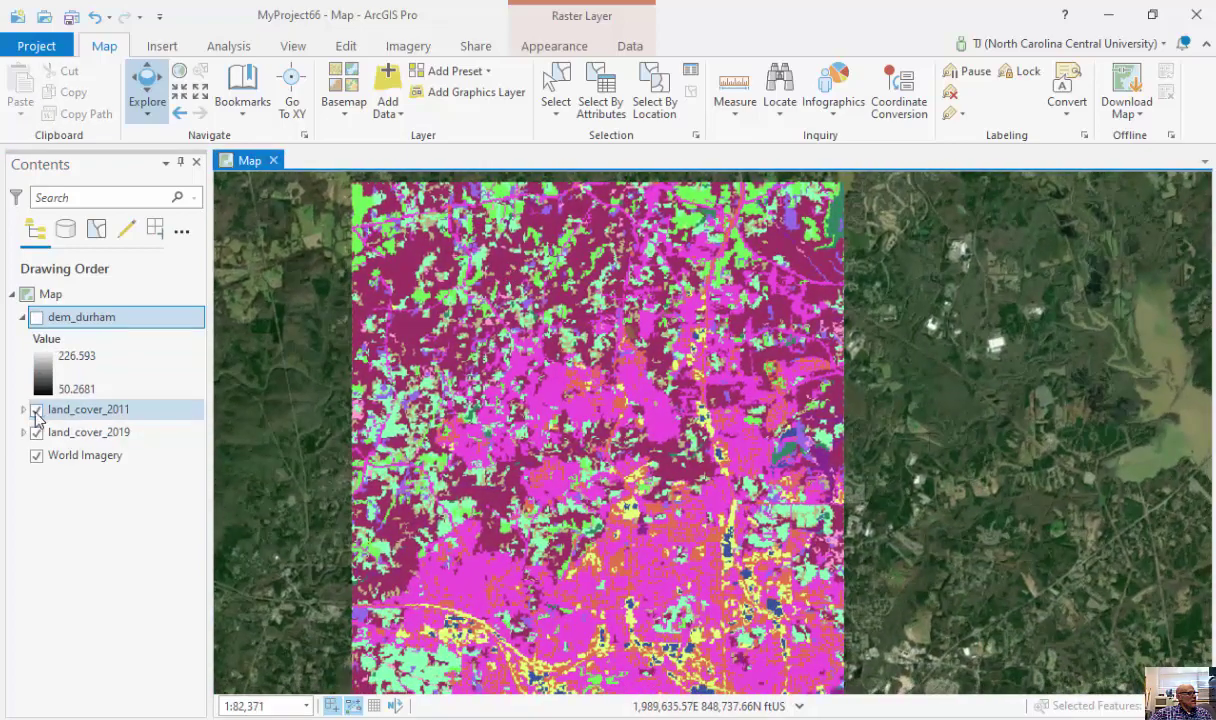
click(36, 410)
click(36, 410)
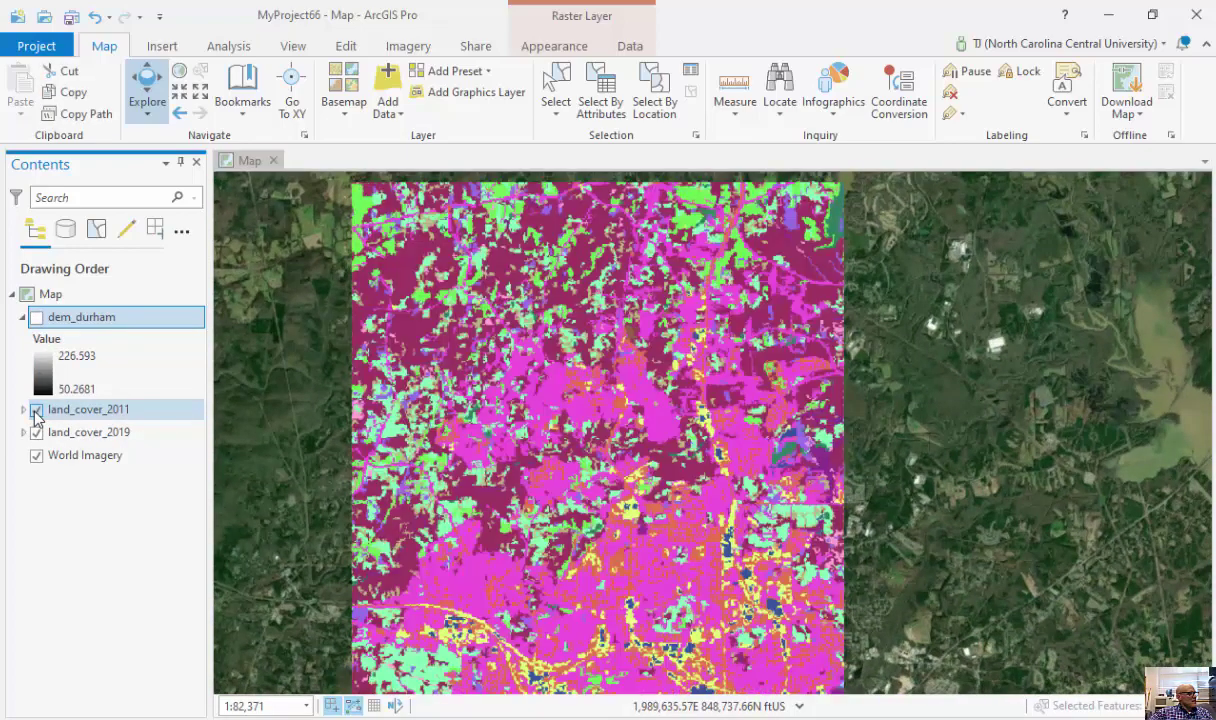
click(36, 410)
click(36, 410)
click(36, 410)
click(36, 410)
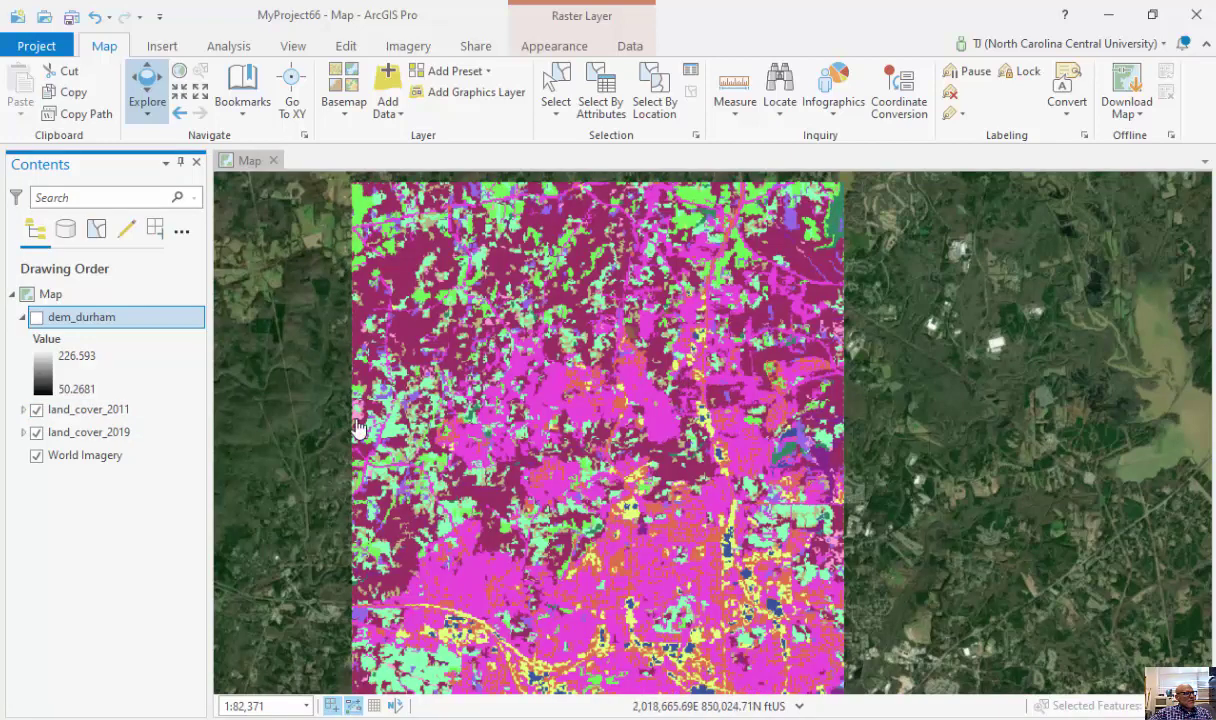
click(36, 410)
click(36, 410)
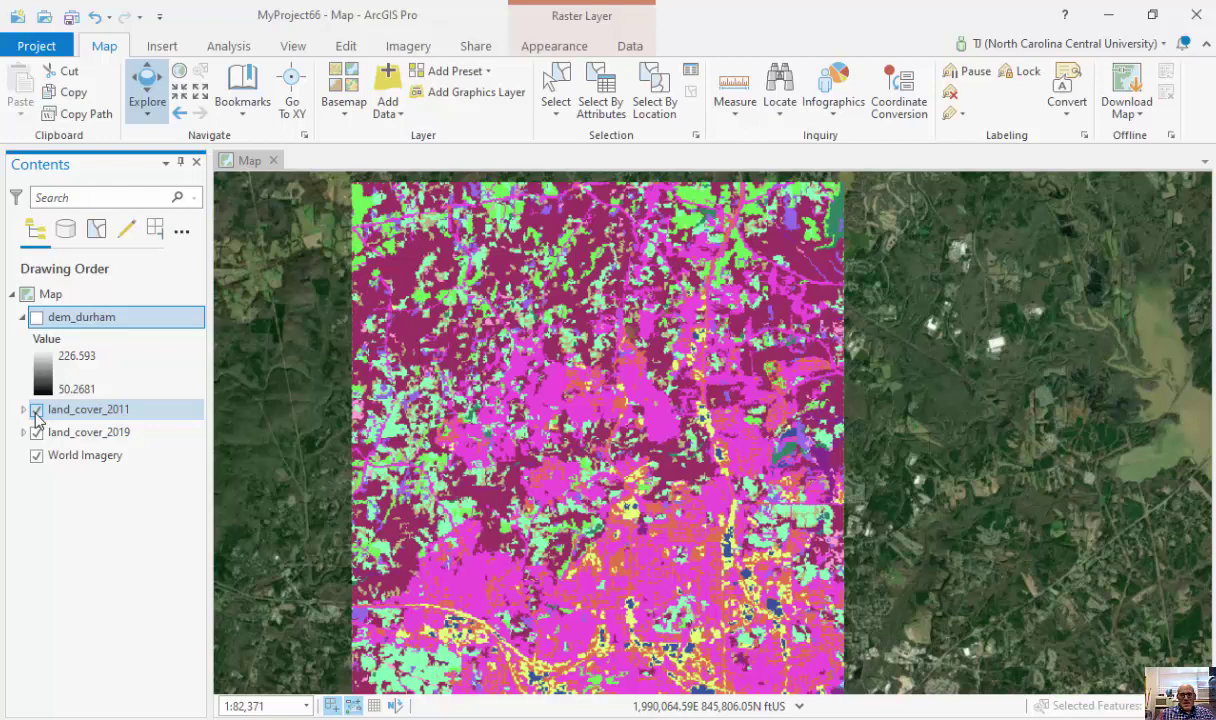
Briefly show dem_durham again, then hide it and switch off land_cover_2011.
click(36, 317)
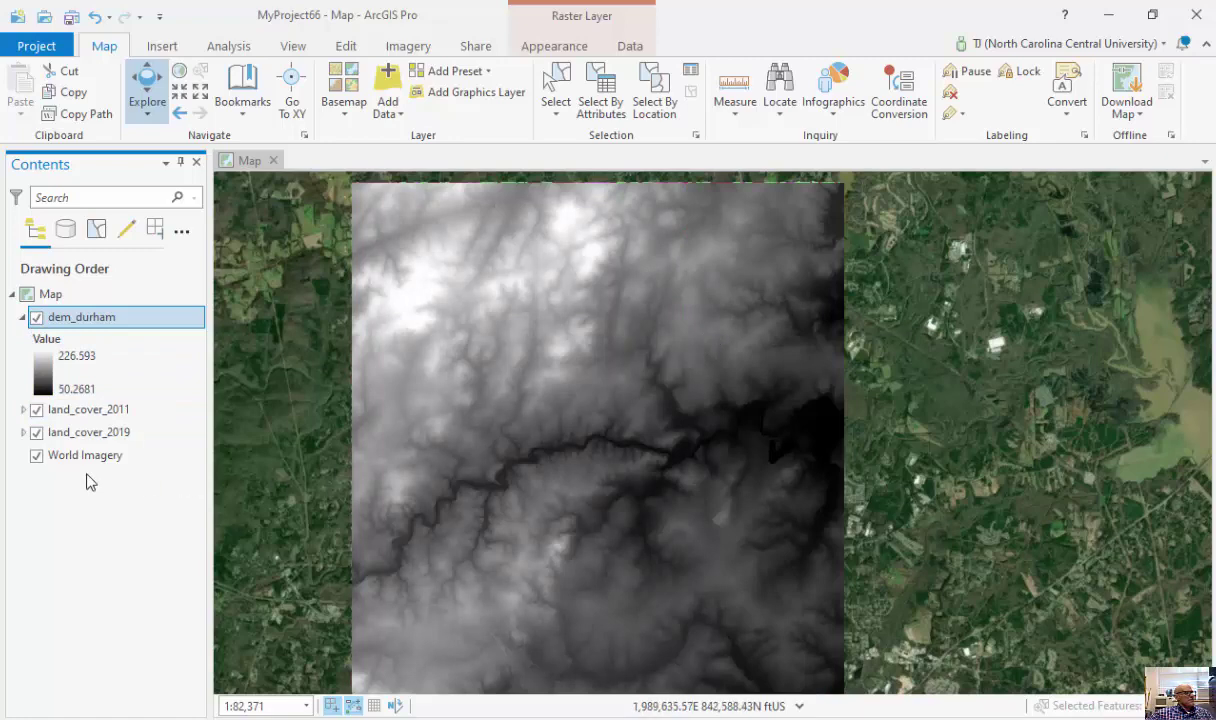
click(36, 317)
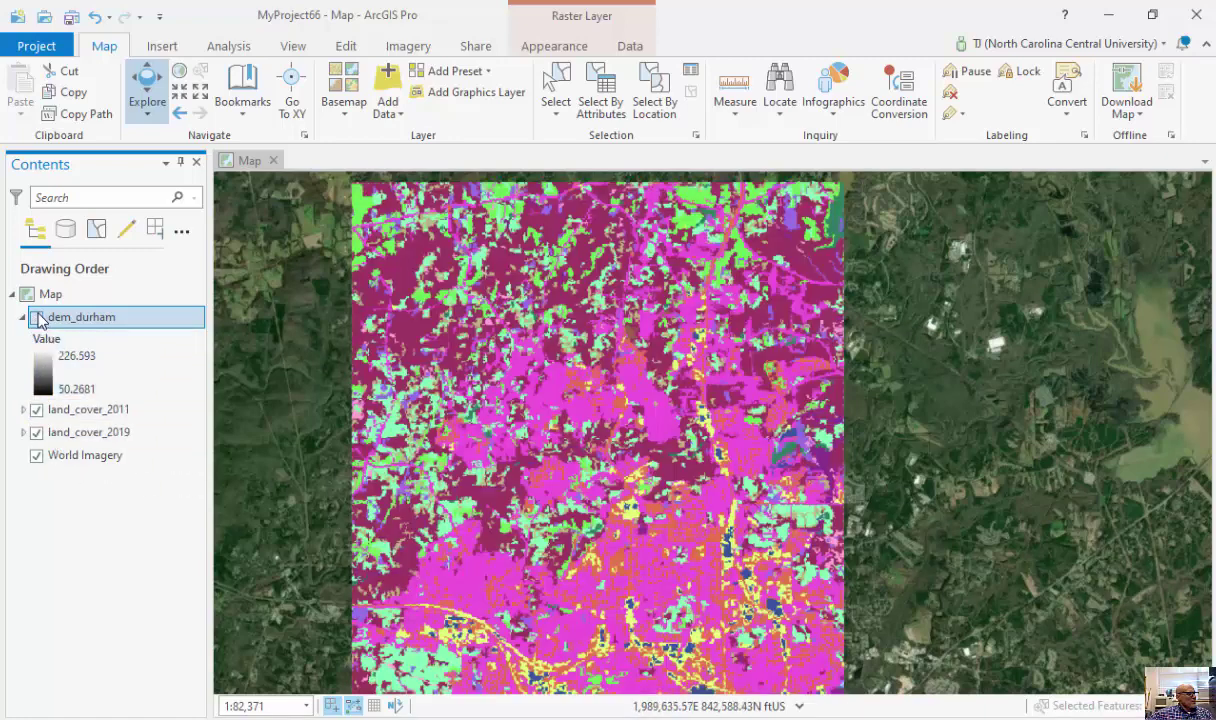
click(36, 409)
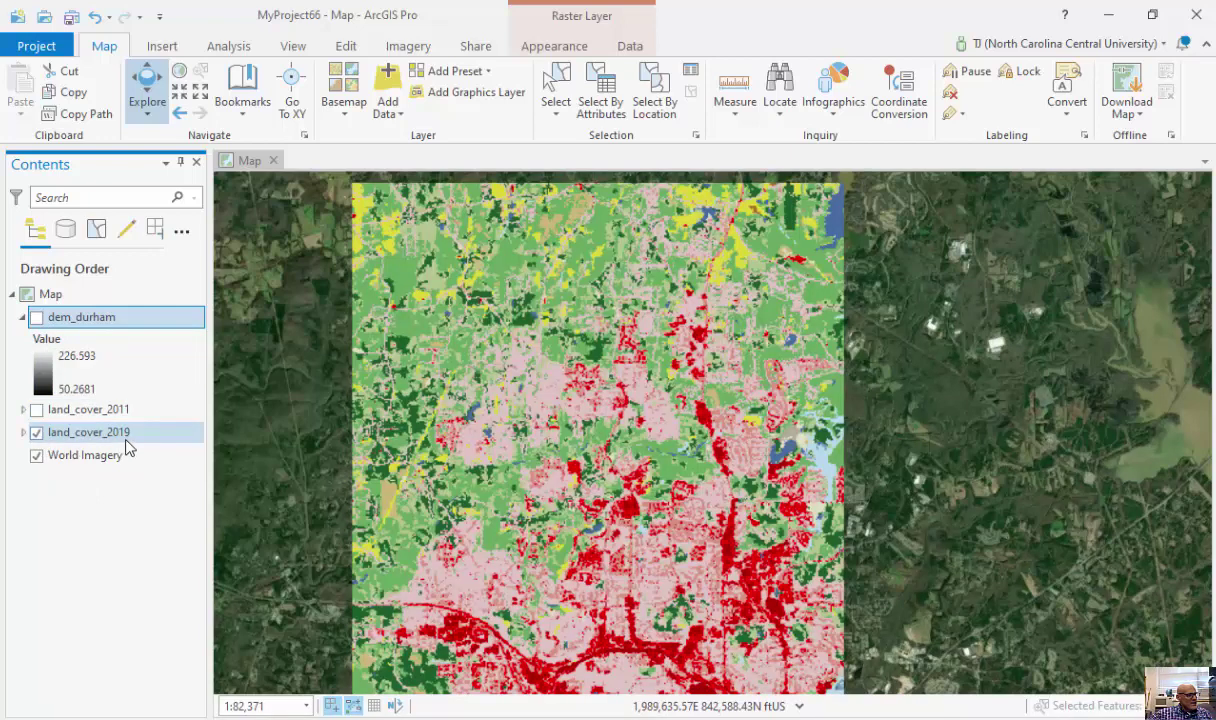
Turn land_cover_2011 back on and review its attribute table of 15 class Values and Counts.
right_click(35, 410)
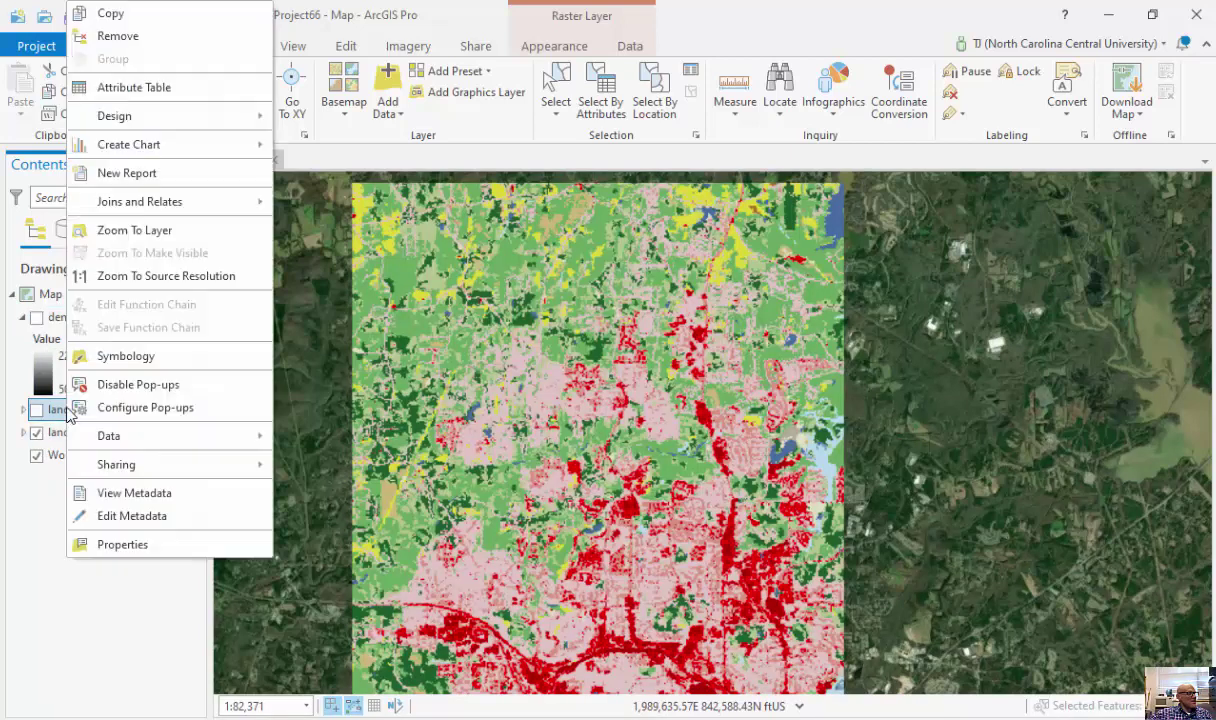
click(36, 409)
right_click(87, 412)
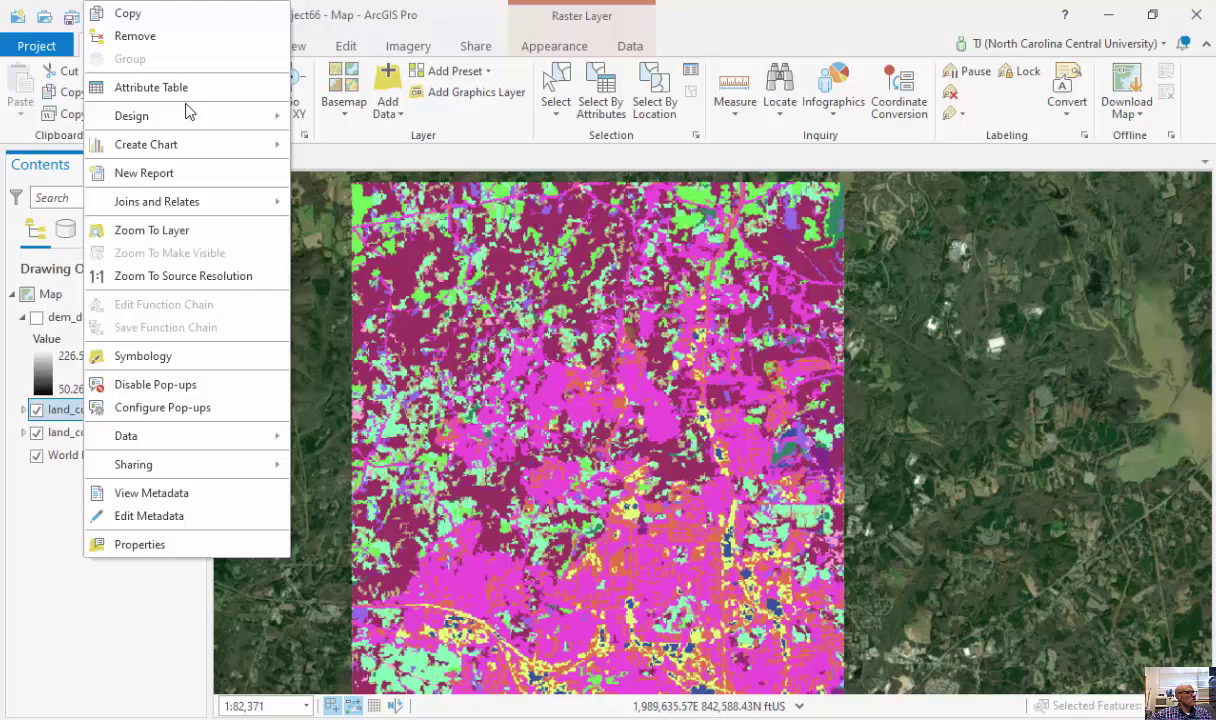
click(182, 88)
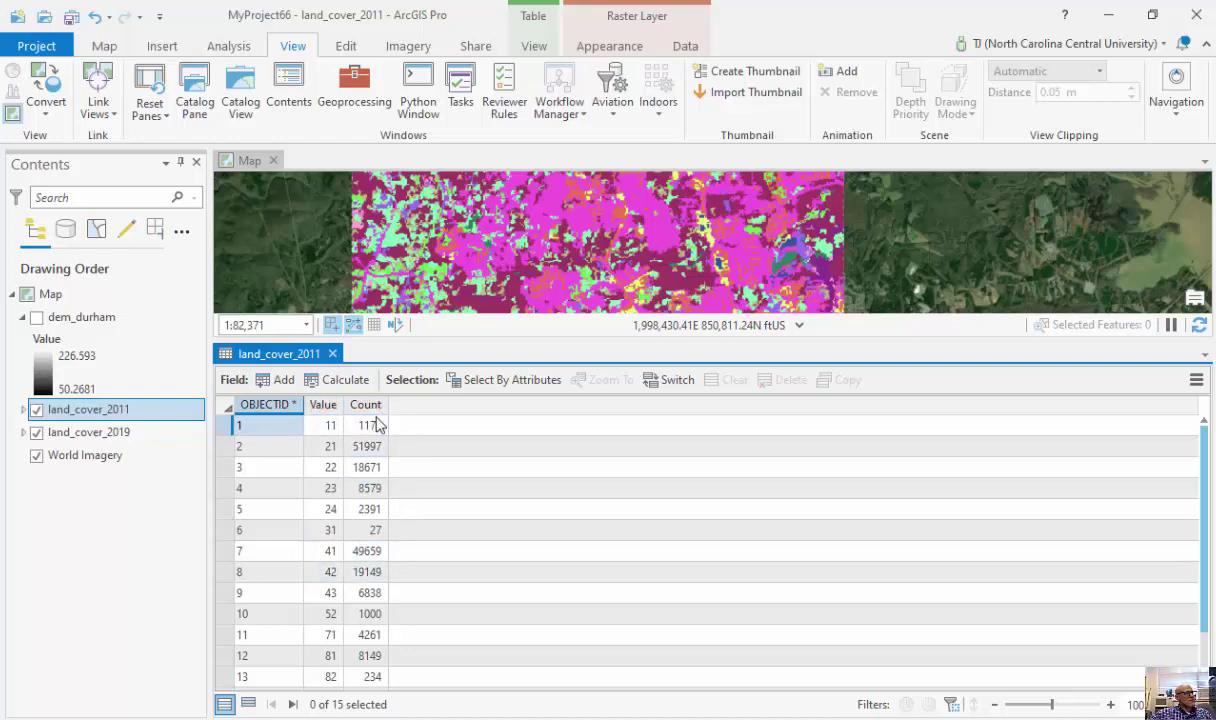
mouse_move(370, 411)
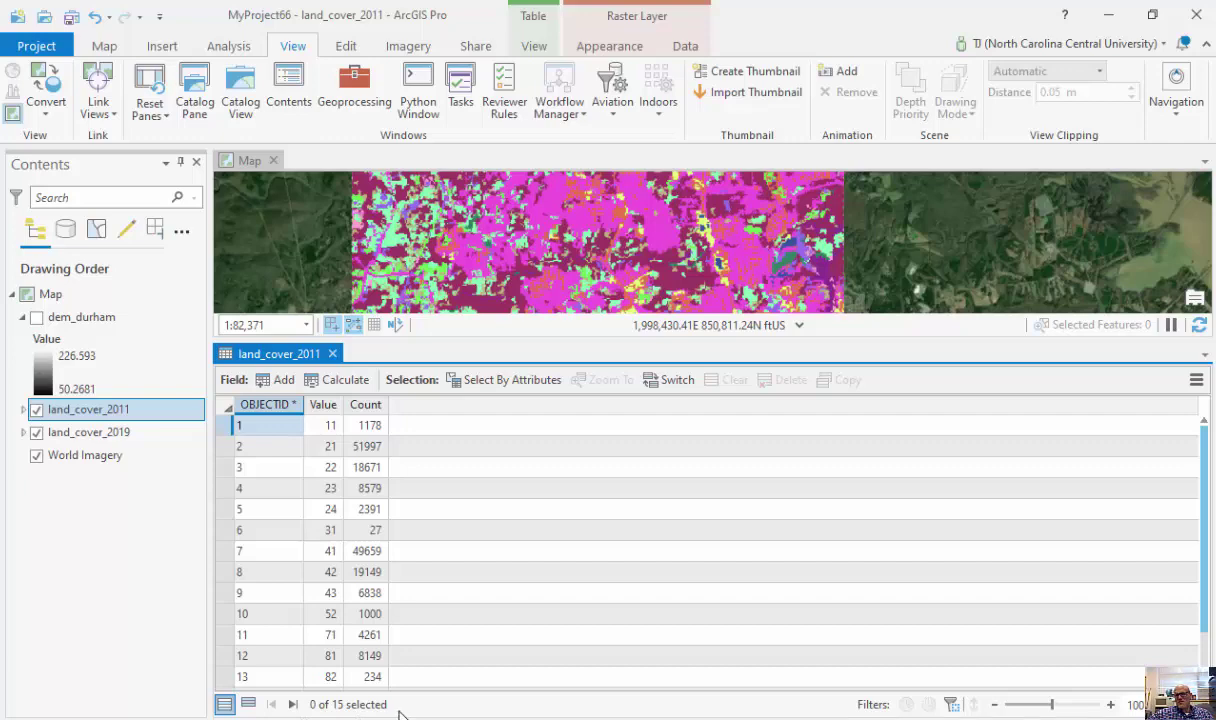
Close the land_cover_2011 attribute table and re-centre the rasters on the map.
click(332, 353)
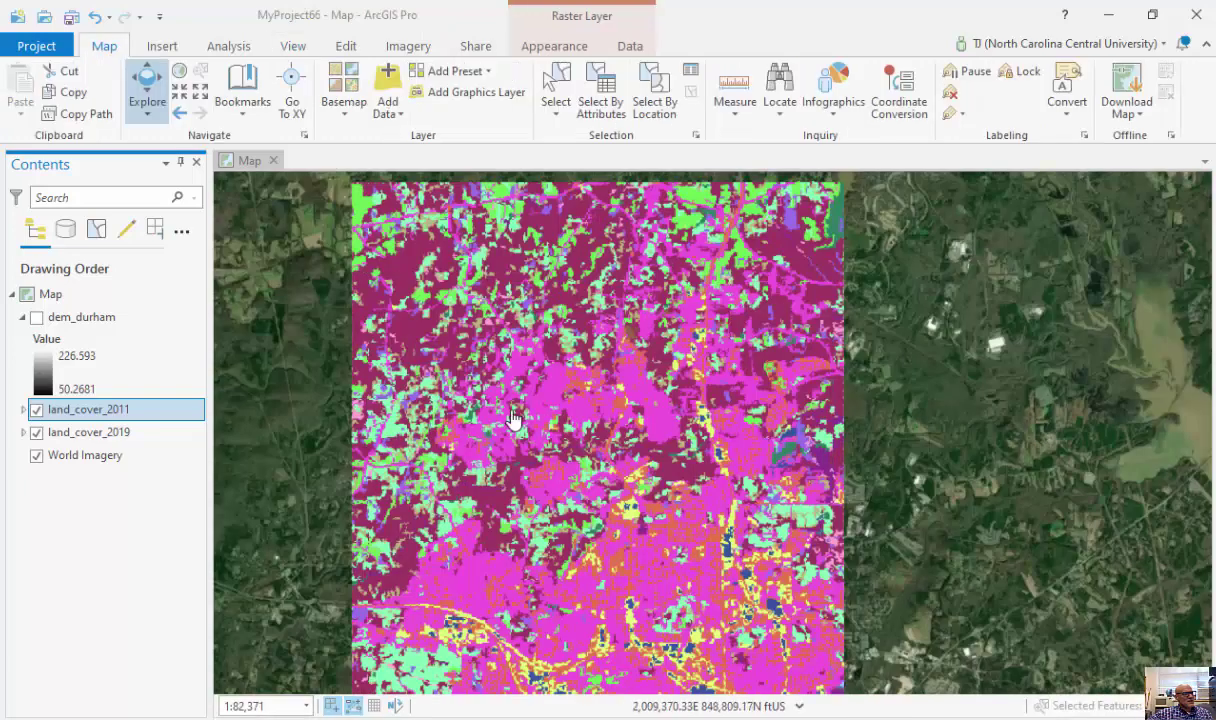
scroll(512, 418, down, 3)
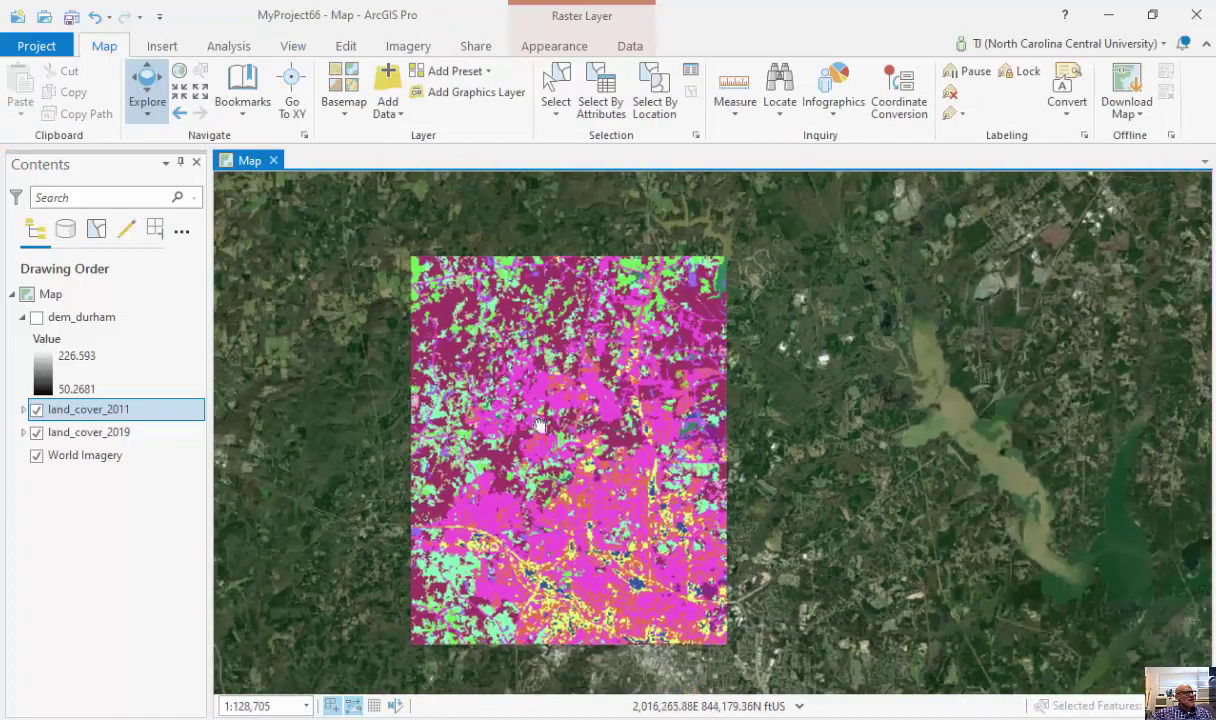
drag(538, 425, 472, 407)
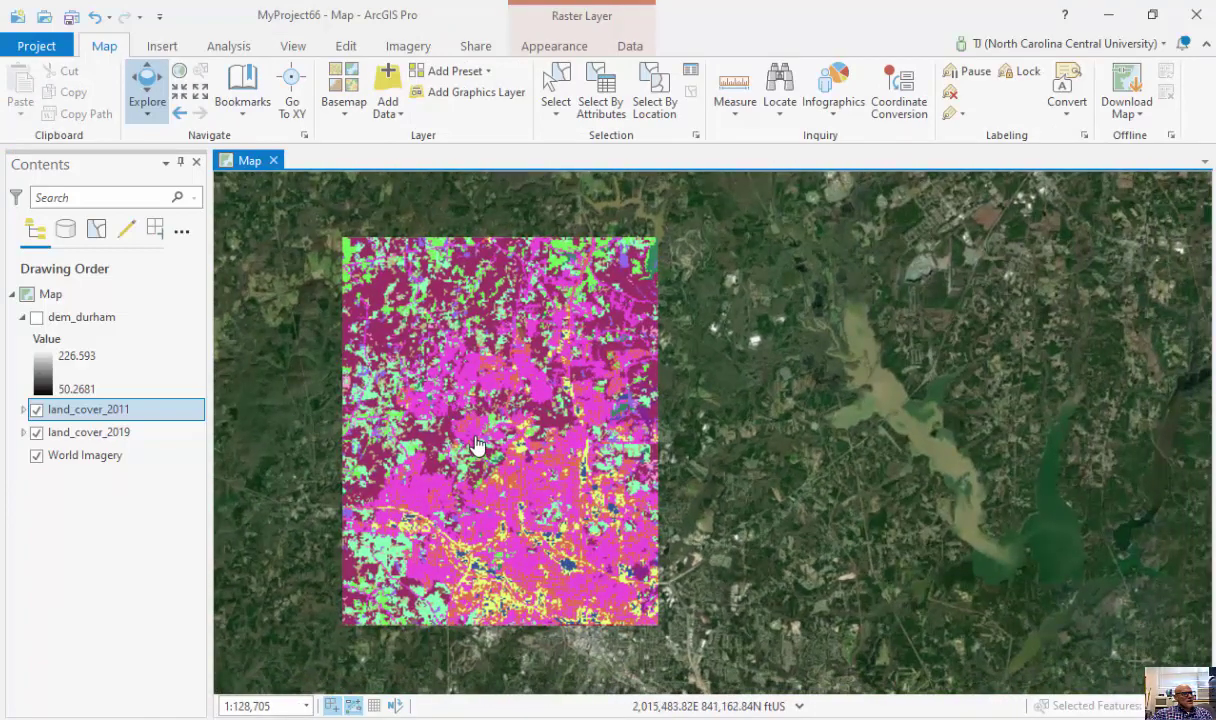
scroll(476, 444, up, 2)
scroll(477, 445, down, 2)
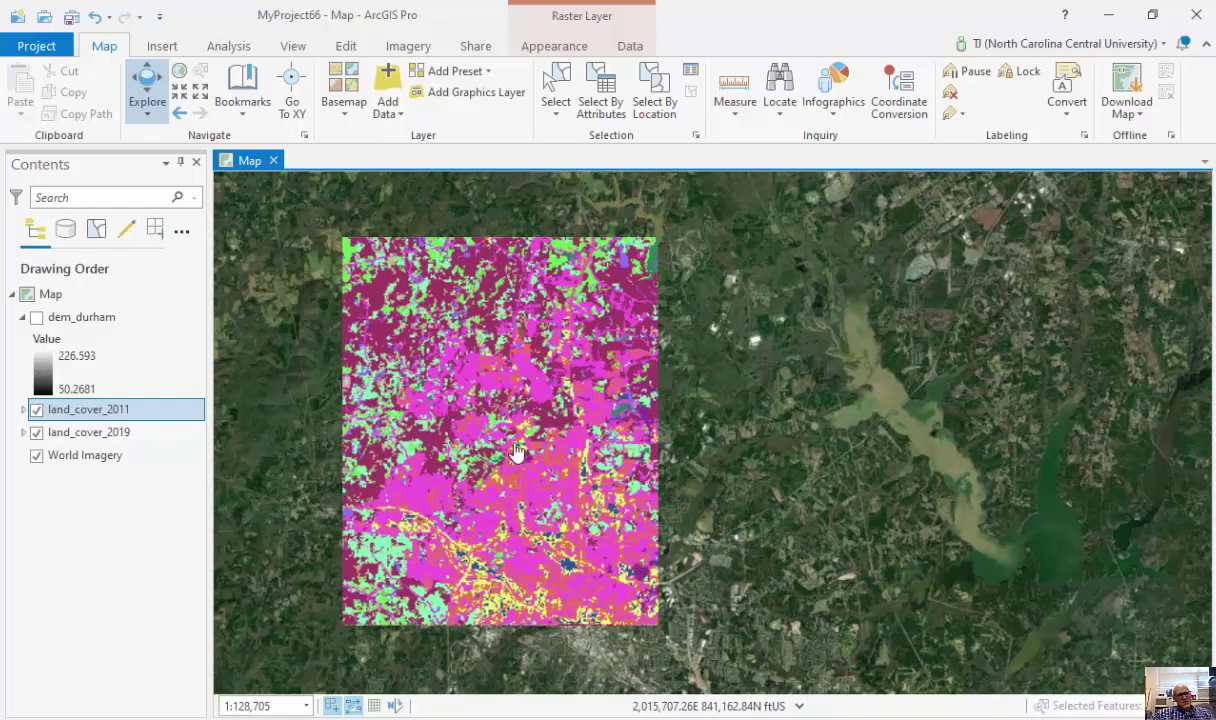
drag(552, 441, 514, 436)
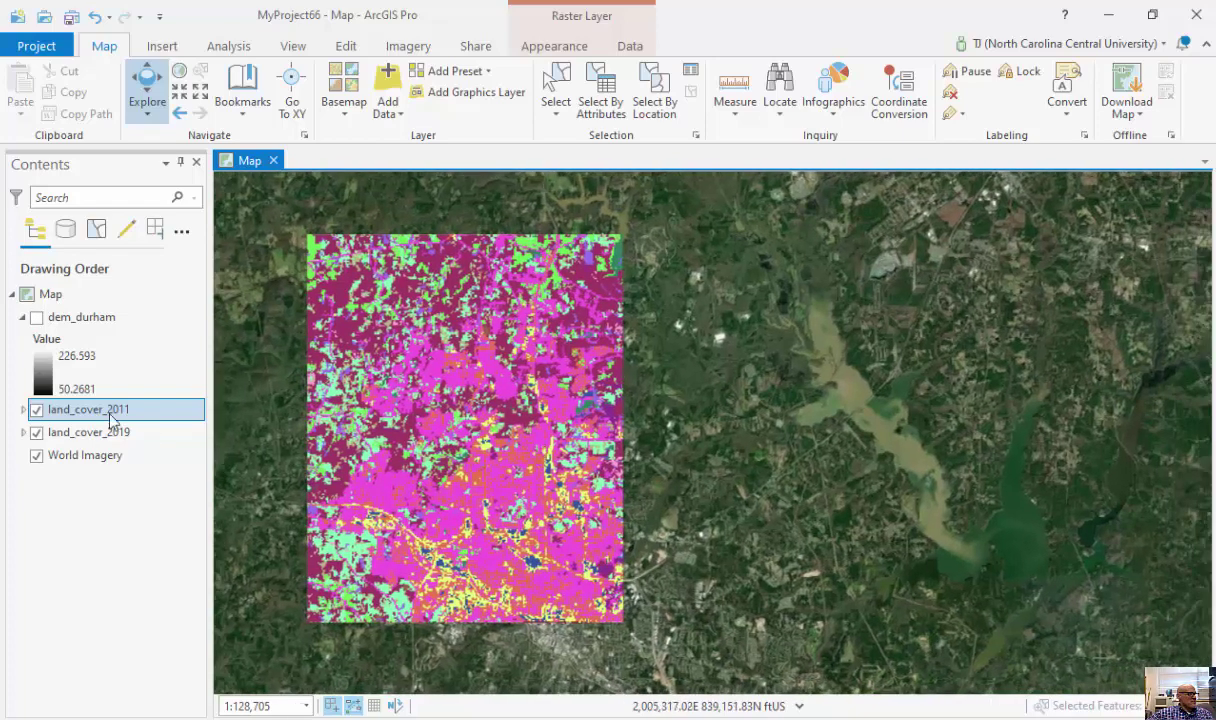
Toggle dem_durham and land_cover_2011 to compare the layers, ending with all layers visible.
click(36, 317)
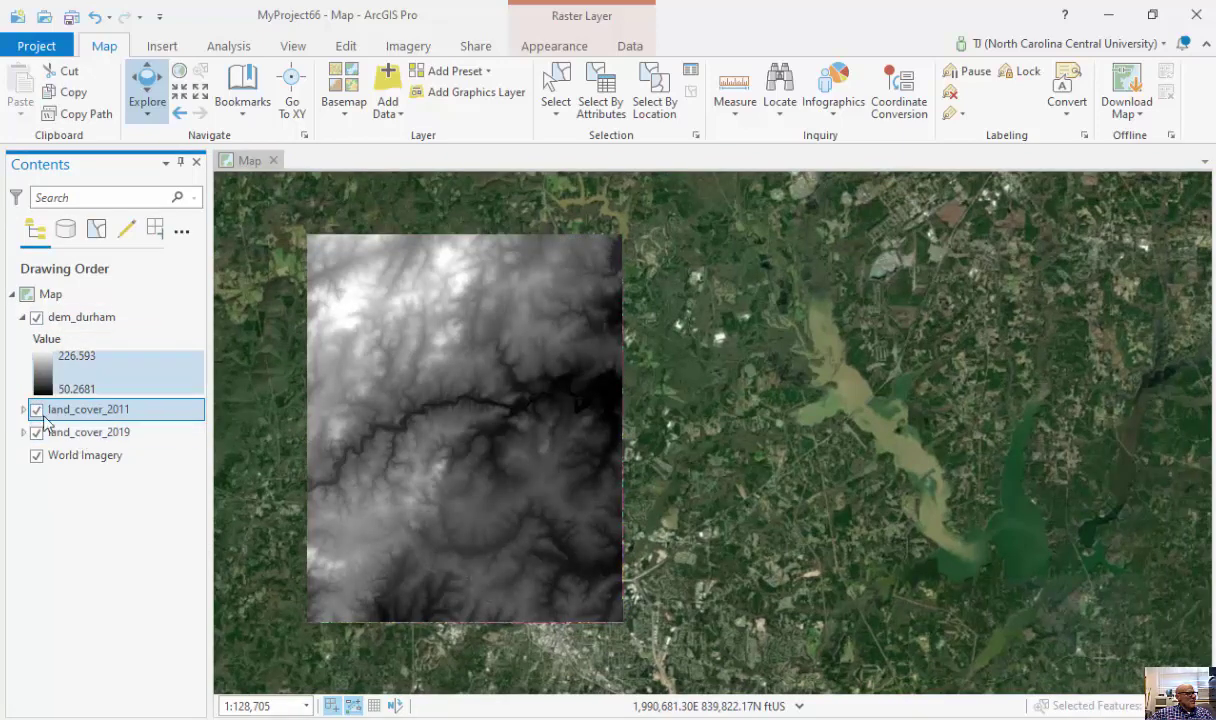
click(75, 317)
click(36, 410)
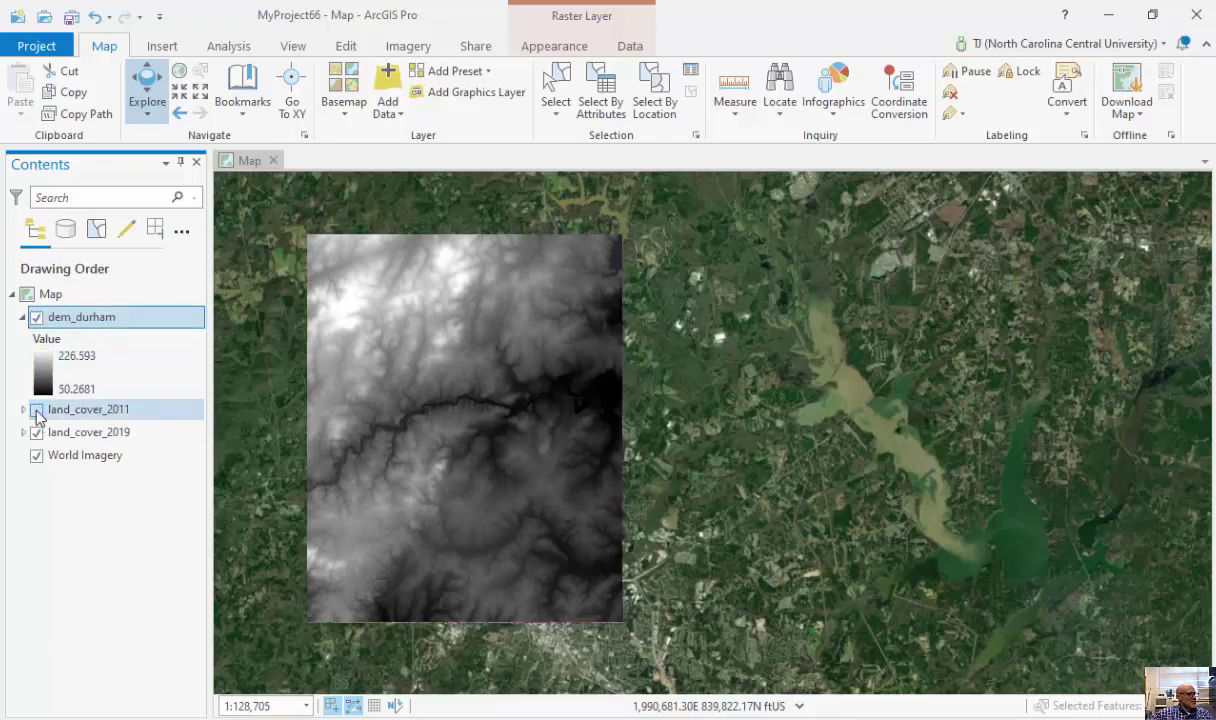
click(36, 317)
click(36, 410)
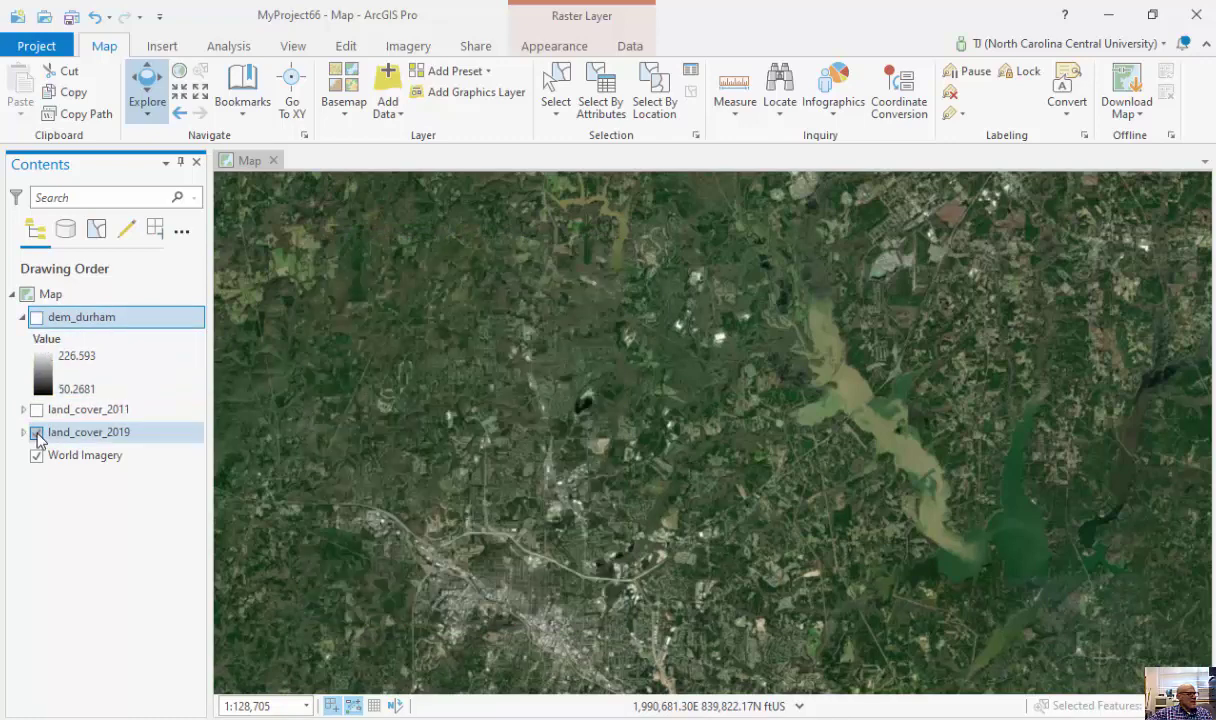
click(36, 411)
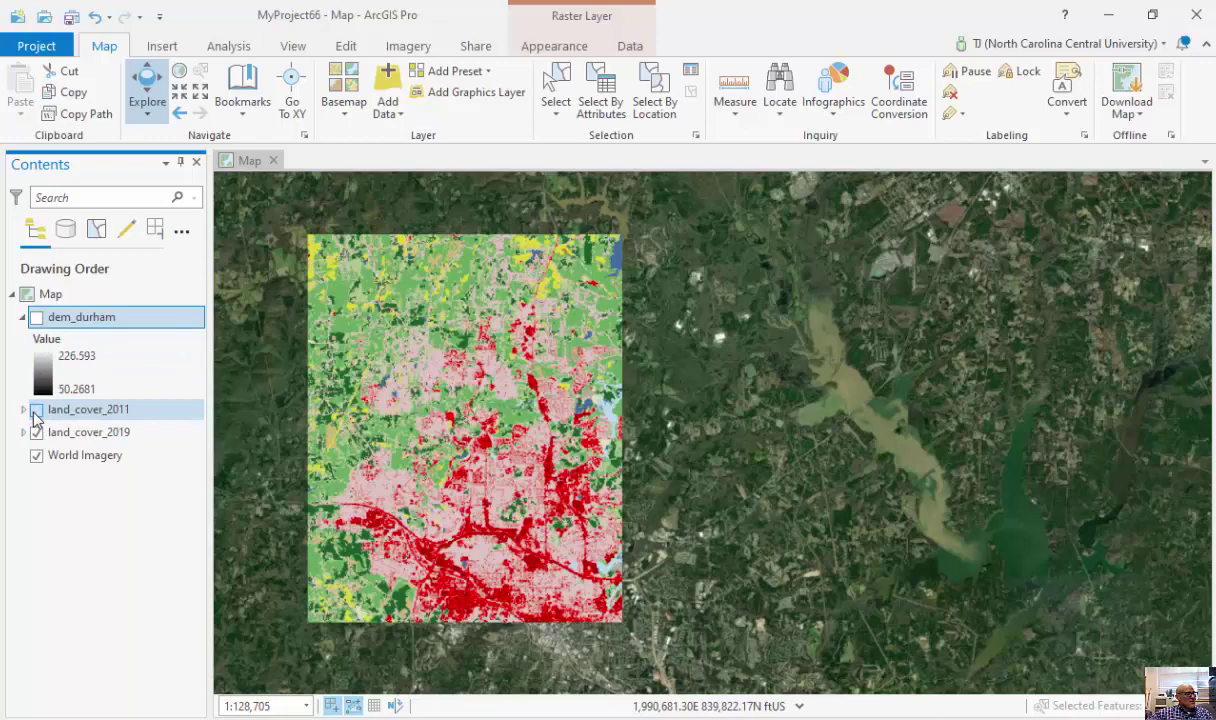
click(36, 411)
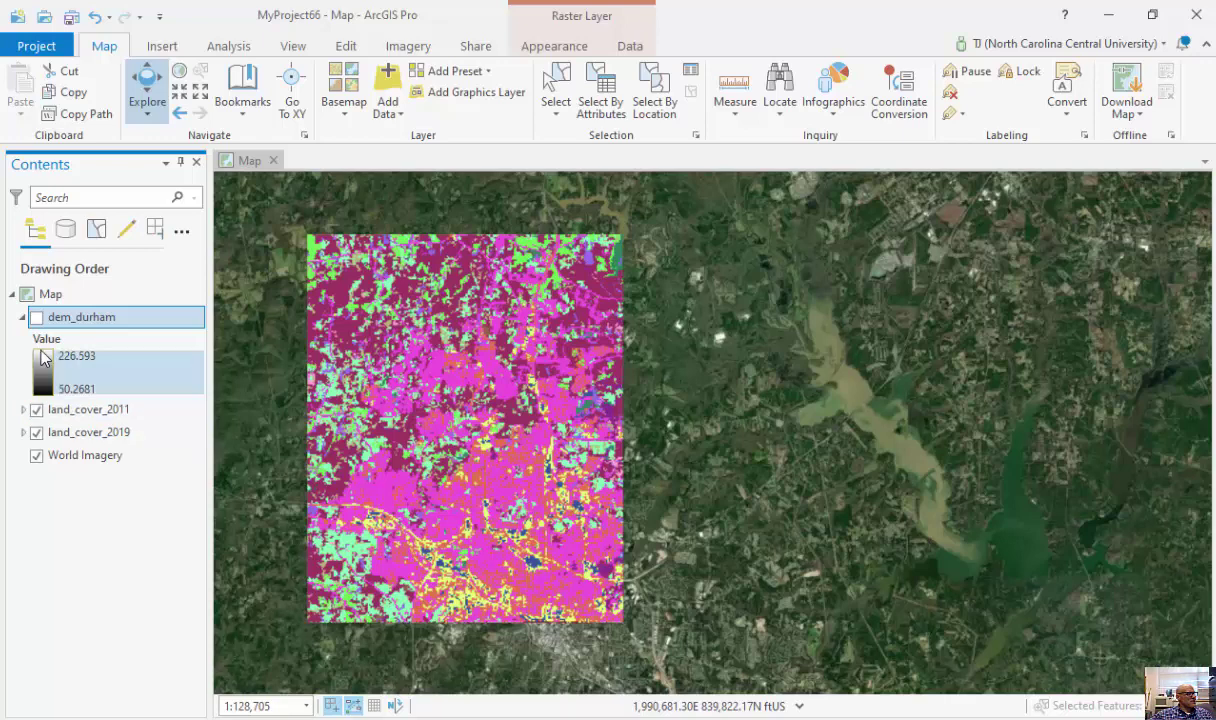
click(36, 317)
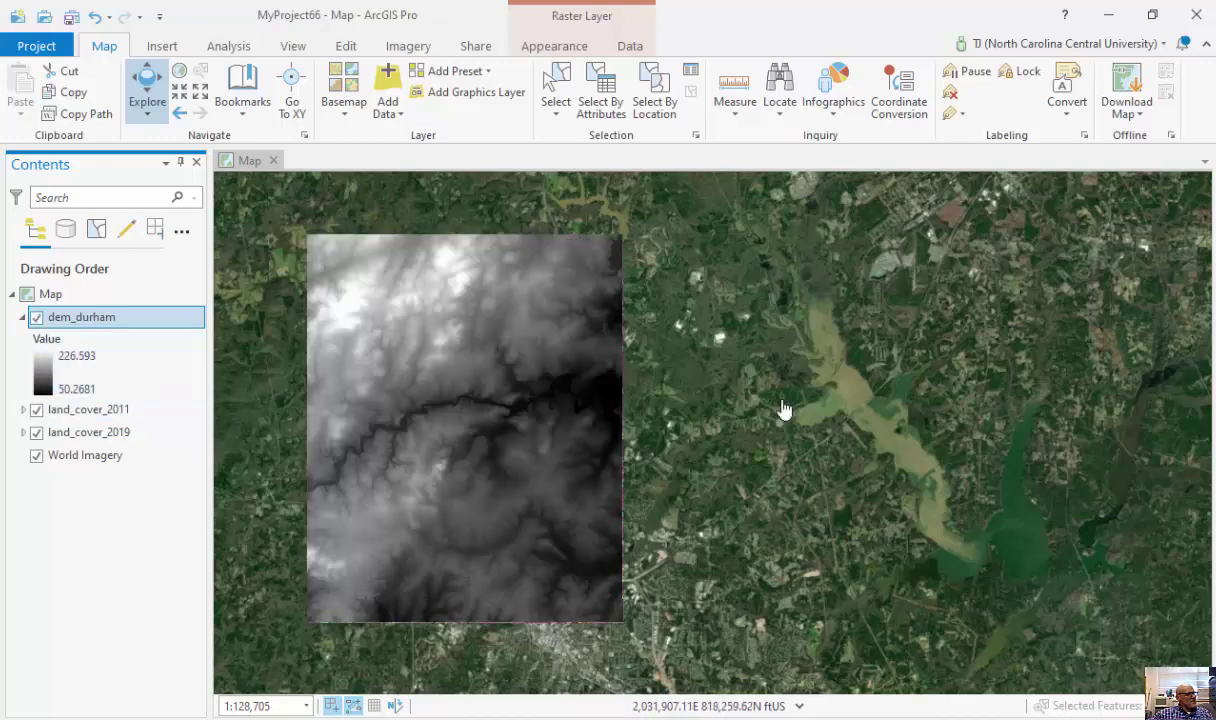
Open the geoprocessing toolboxes from the Analysis tab and check which extensions are licensed.
click(238, 50)
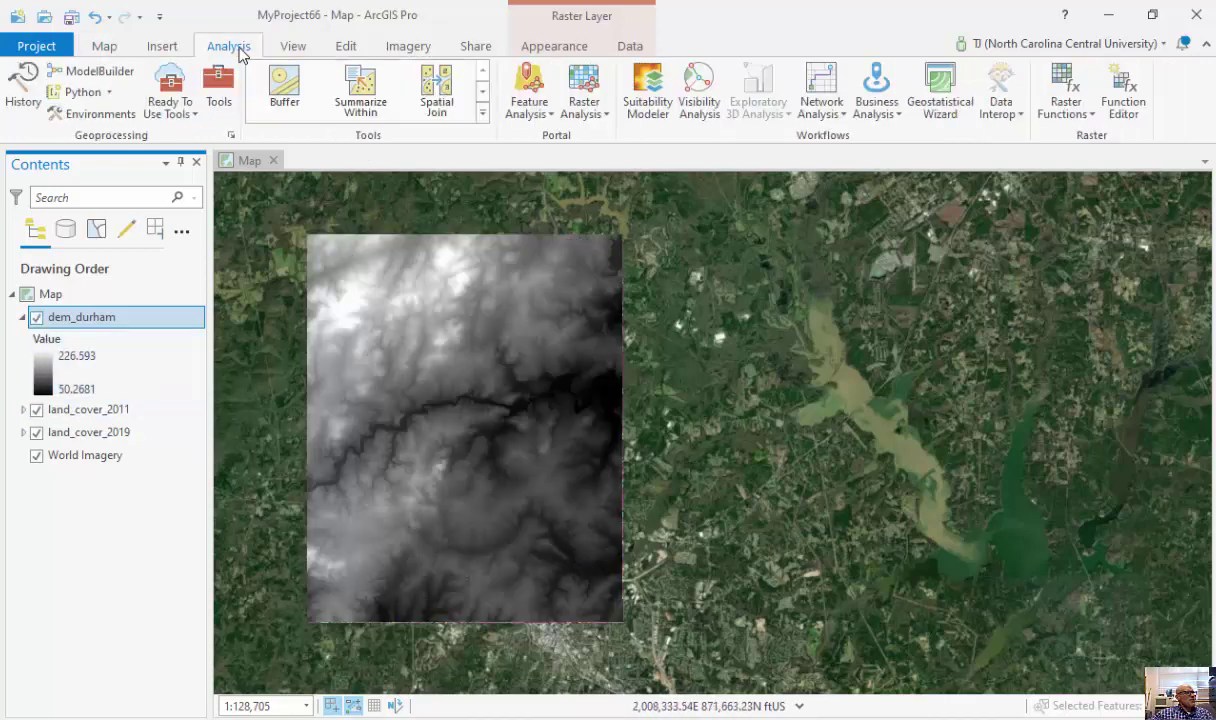
click(218, 96)
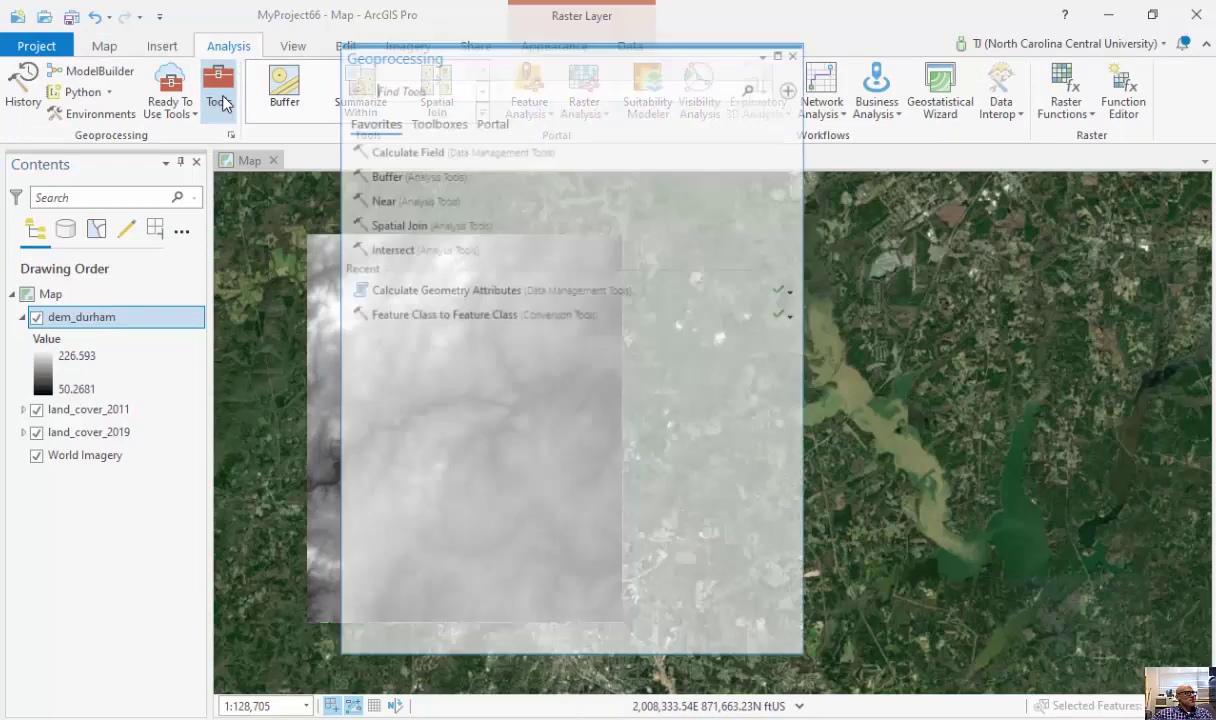
click(440, 123)
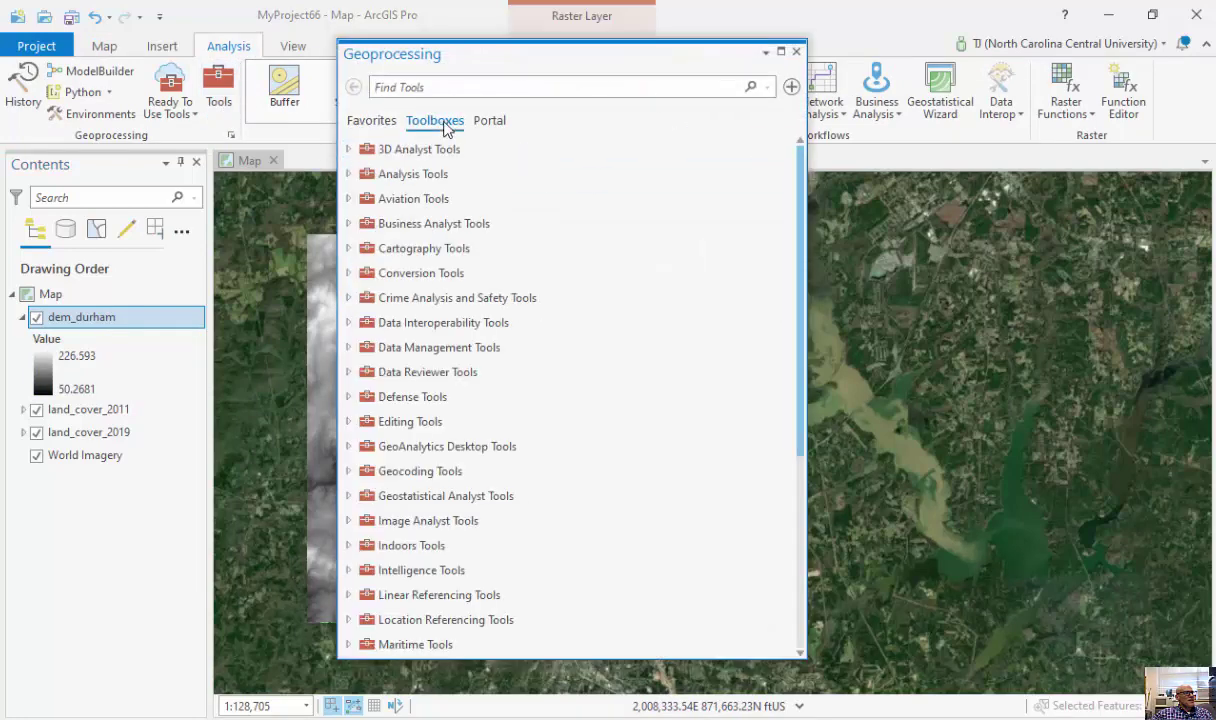
scroll(795, 271, down, 1)
scroll(790, 435, down, 3)
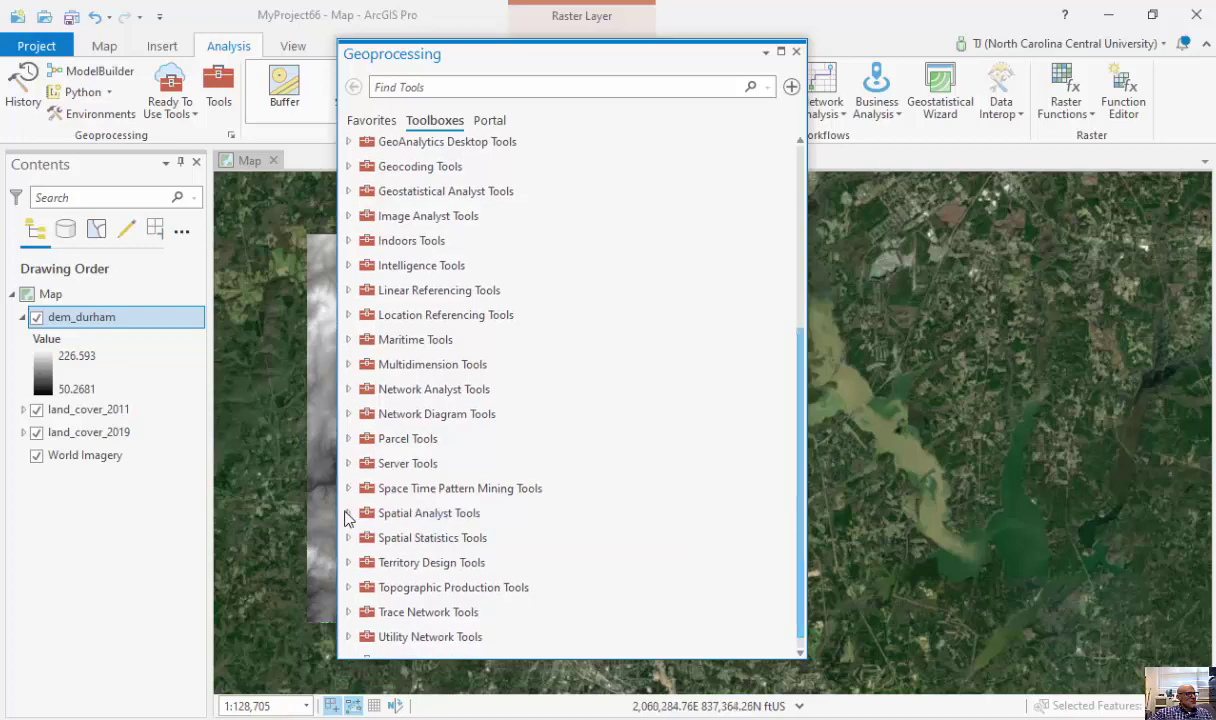
drag(790, 54, 797, 60)
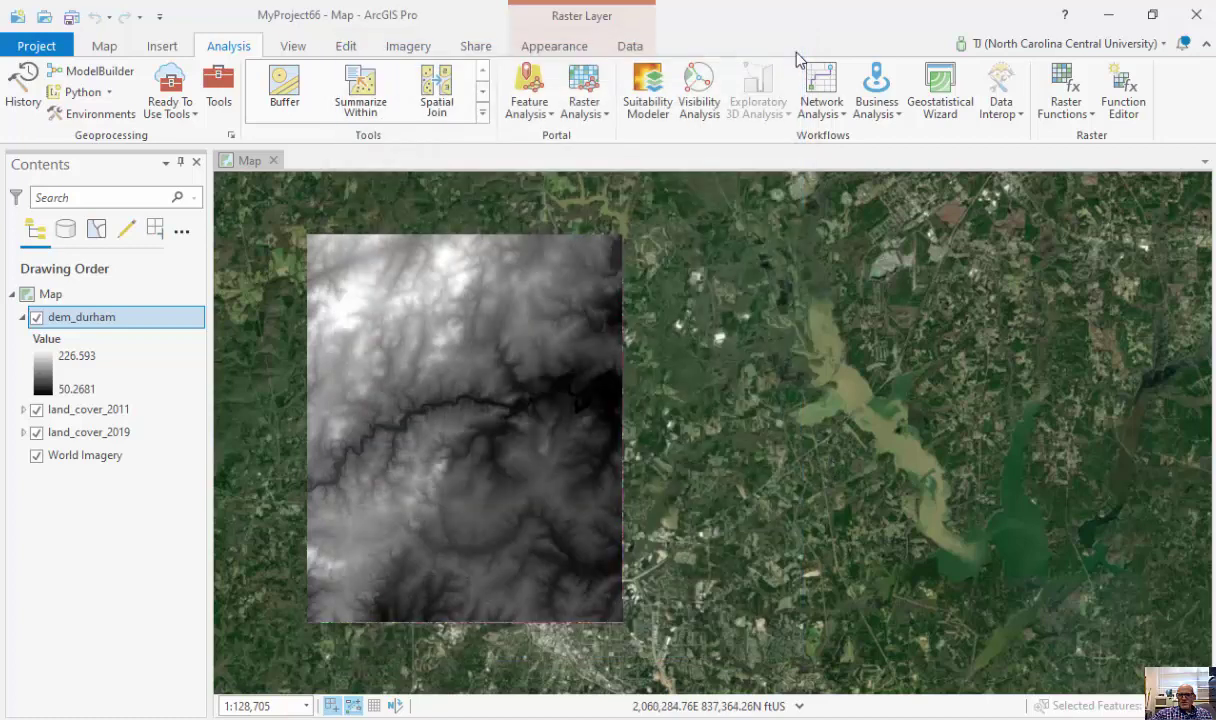
click(58, 52)
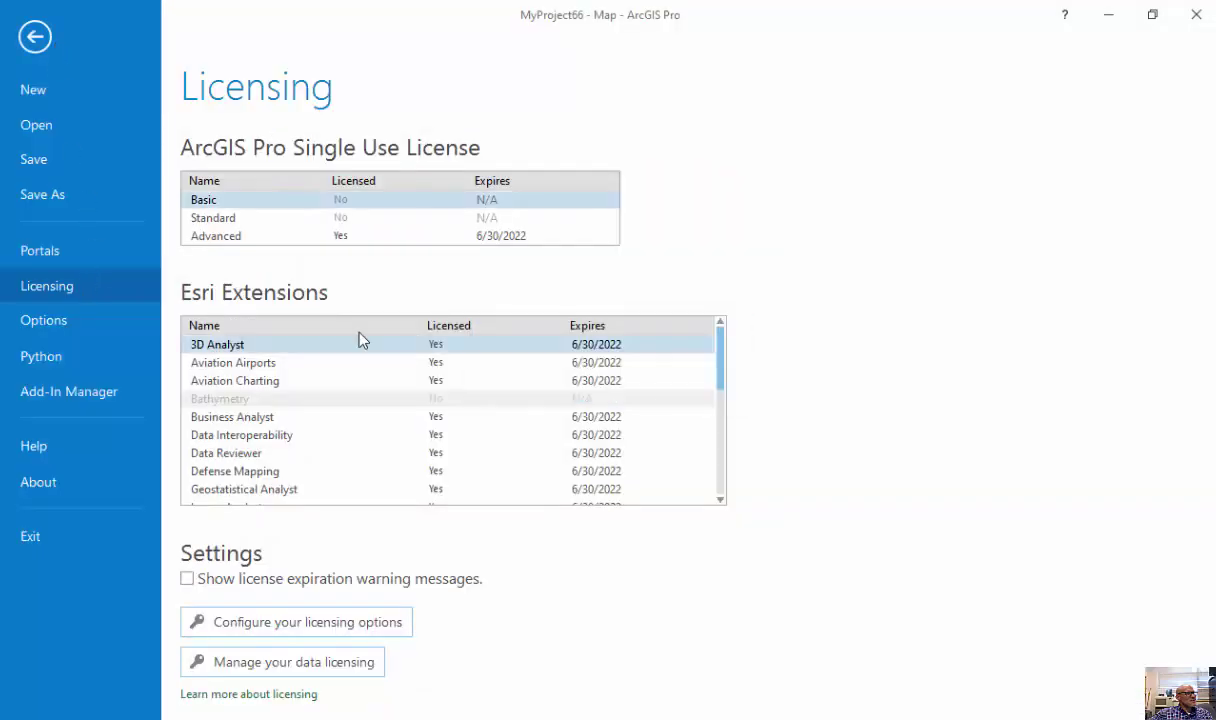
drag(726, 375, 731, 453)
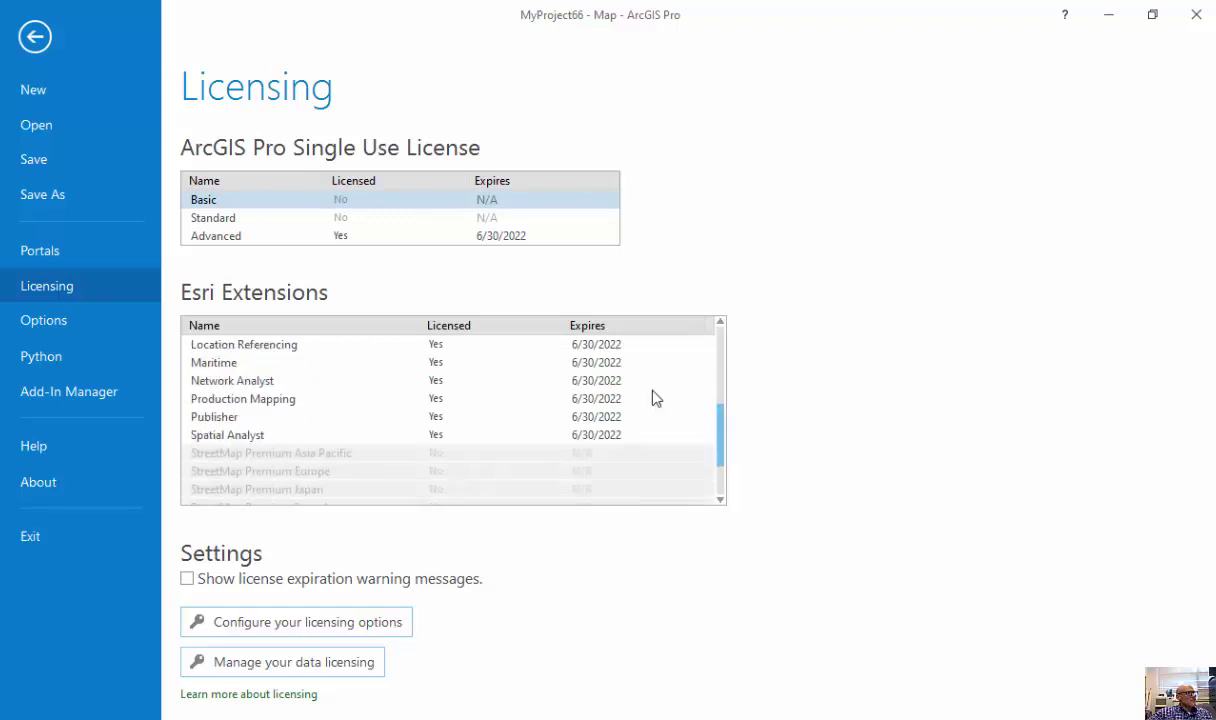
click(34, 46)
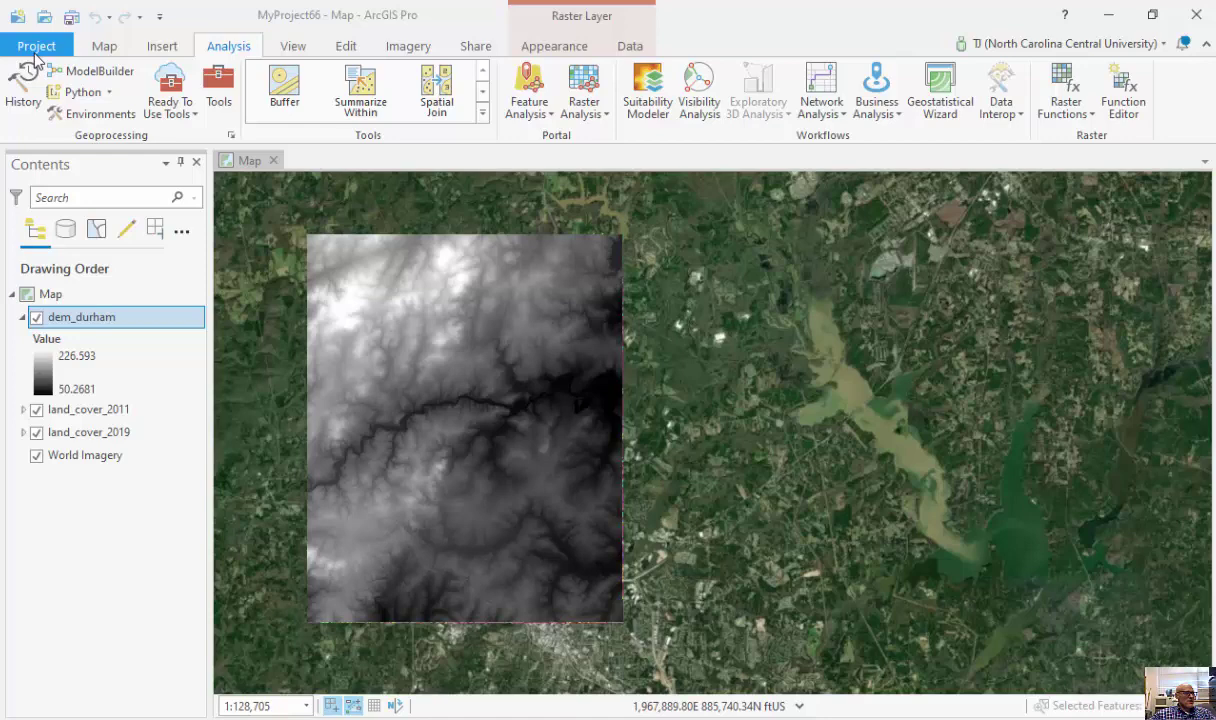
Expand Spatial Analyst Tools and its Map Algebra toolset to reveal Raster Calculator.
click(218, 88)
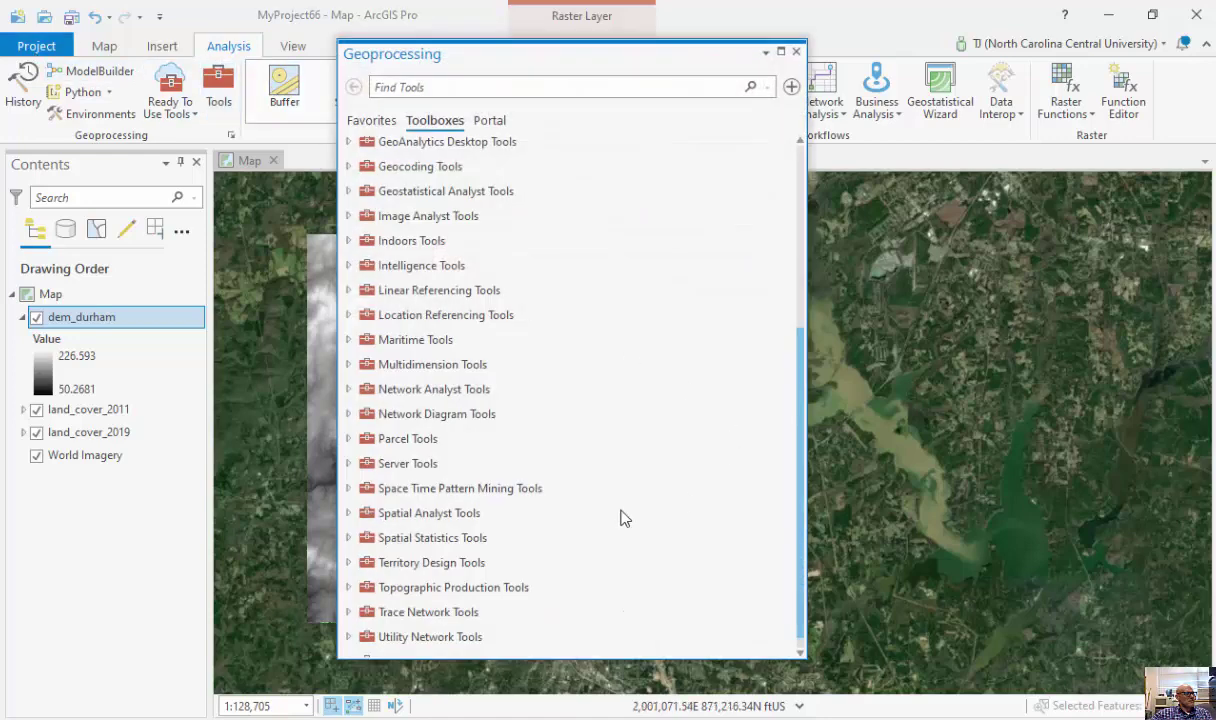
double_click(488, 516)
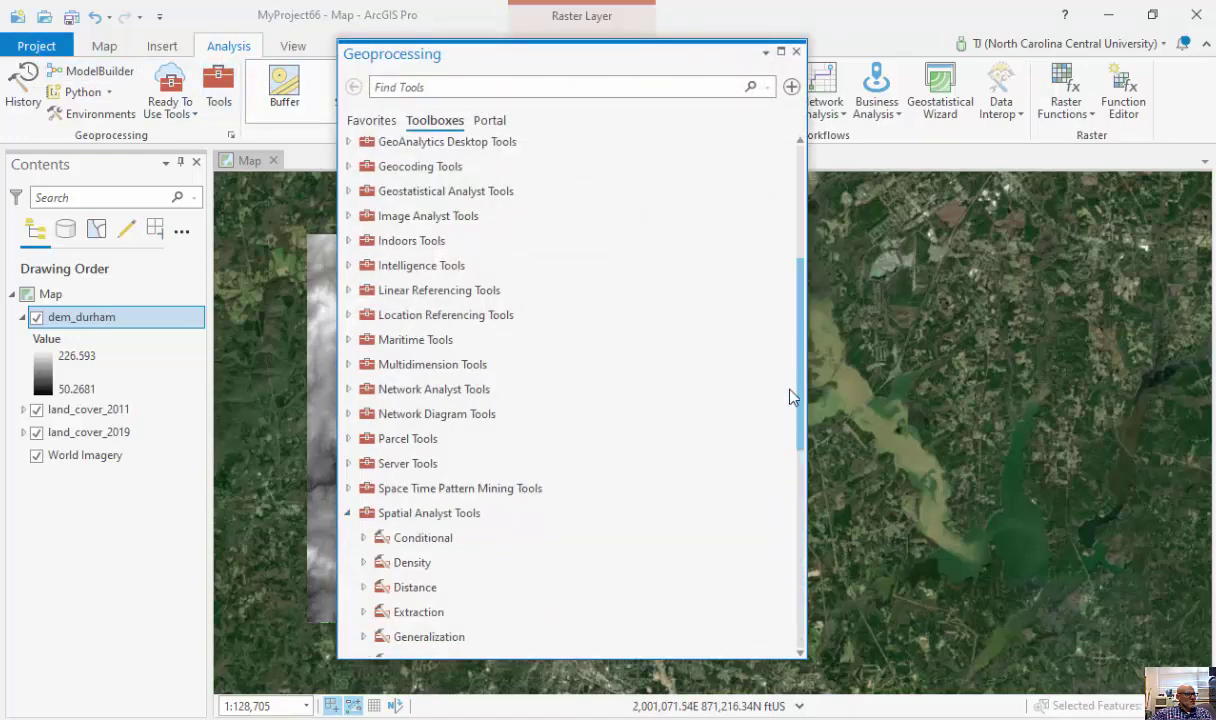
scroll(790, 397, down, 5)
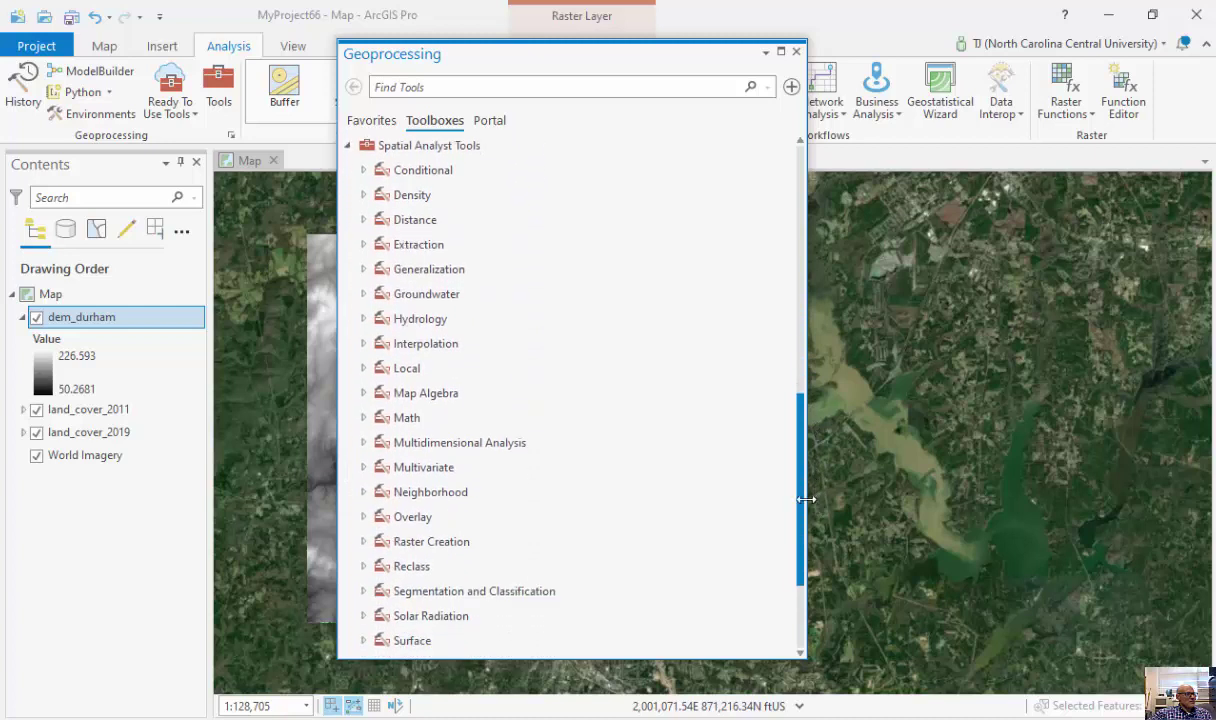
click(363, 393)
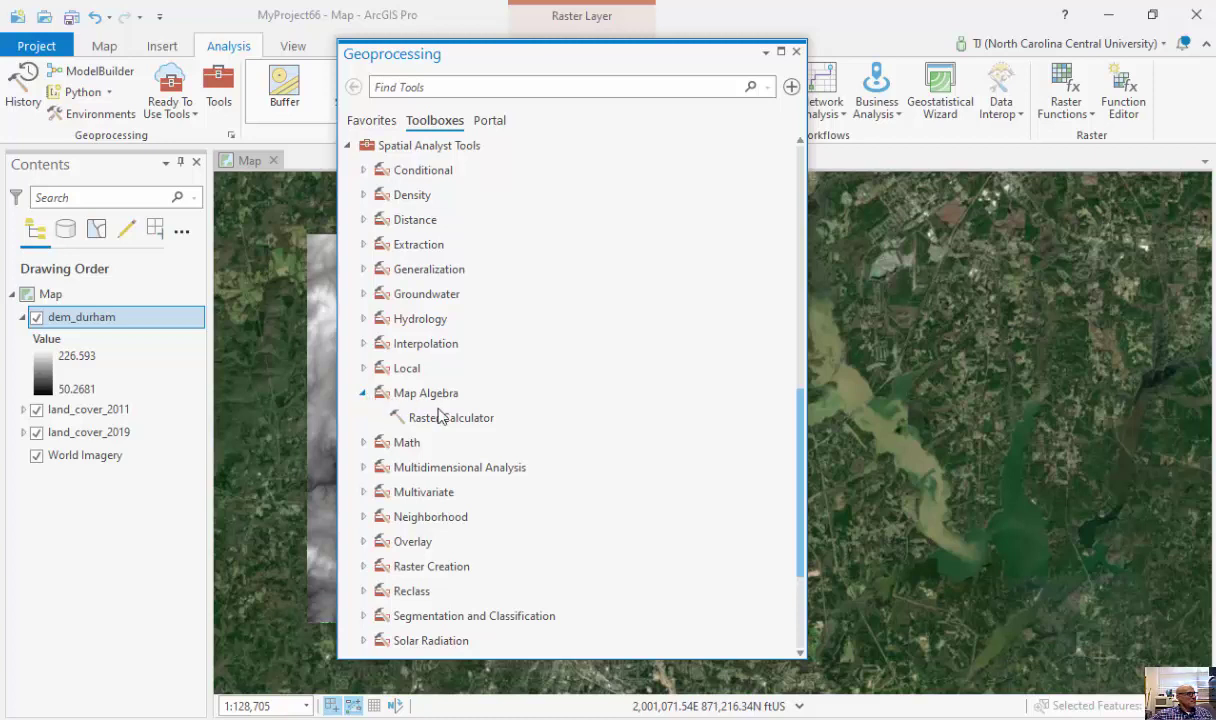
Run Raster Calculator with the expression "dem_durham">150 to produce dem_durham_r.
click(493, 427)
double_click(493, 427)
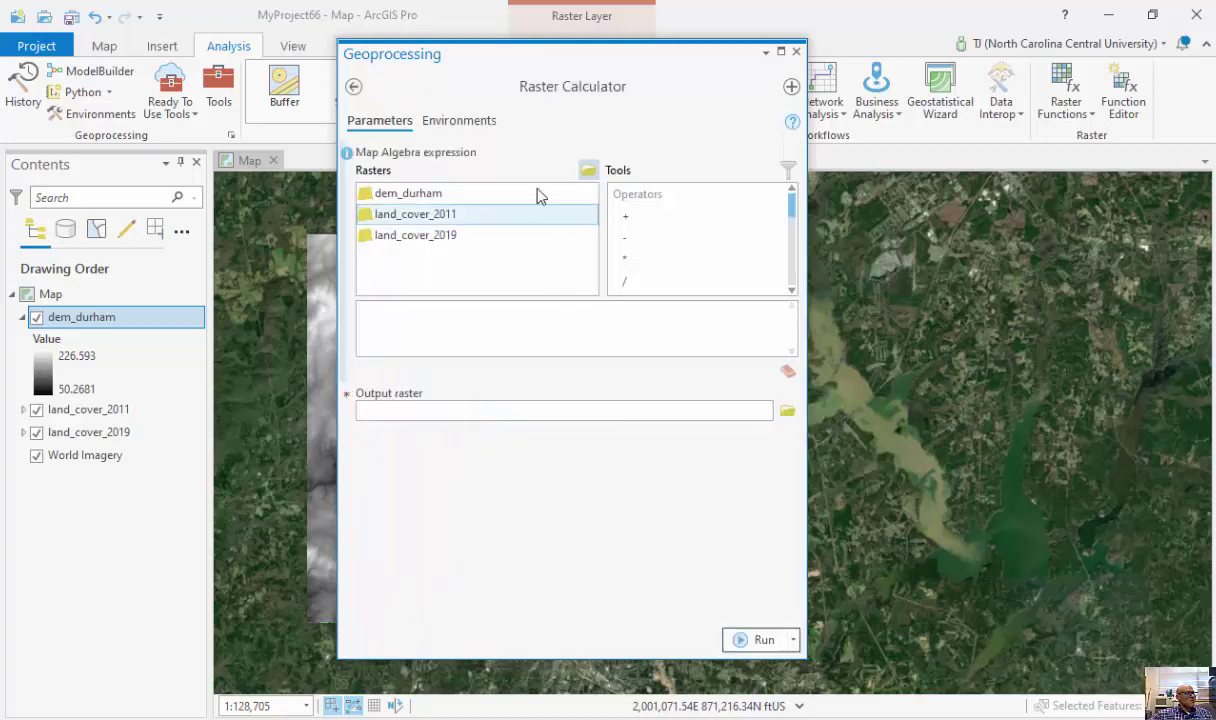
double_click(425, 196)
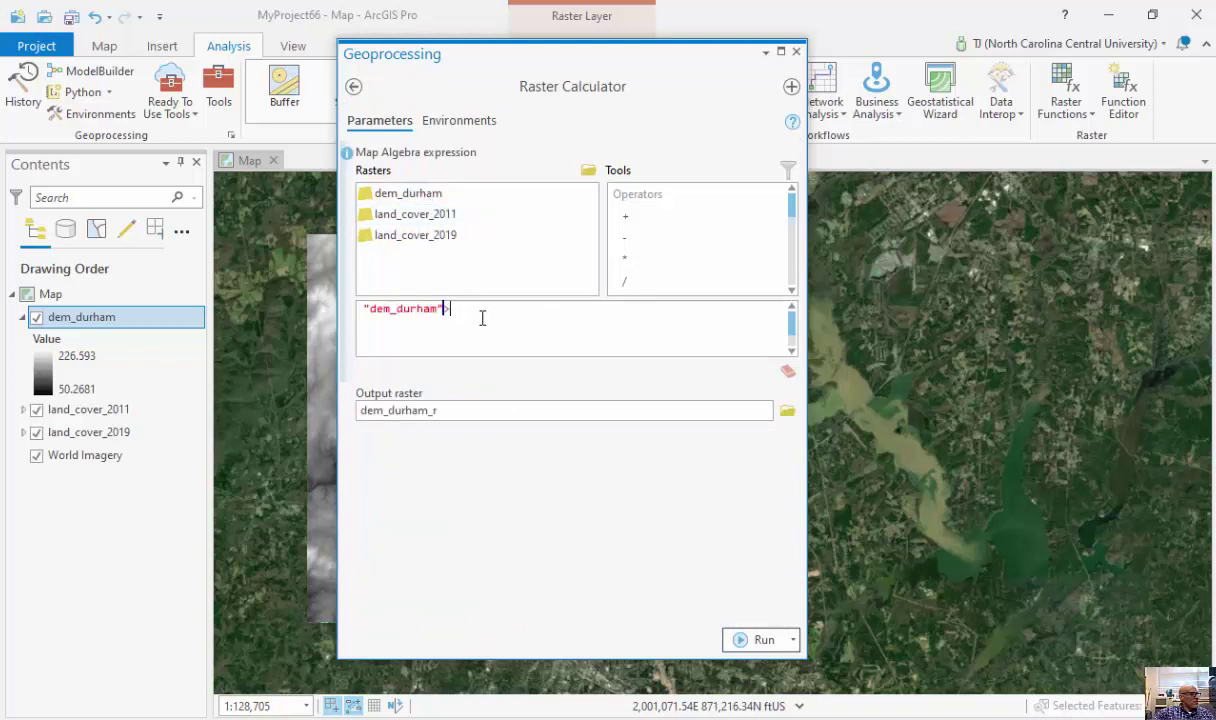
text(150)
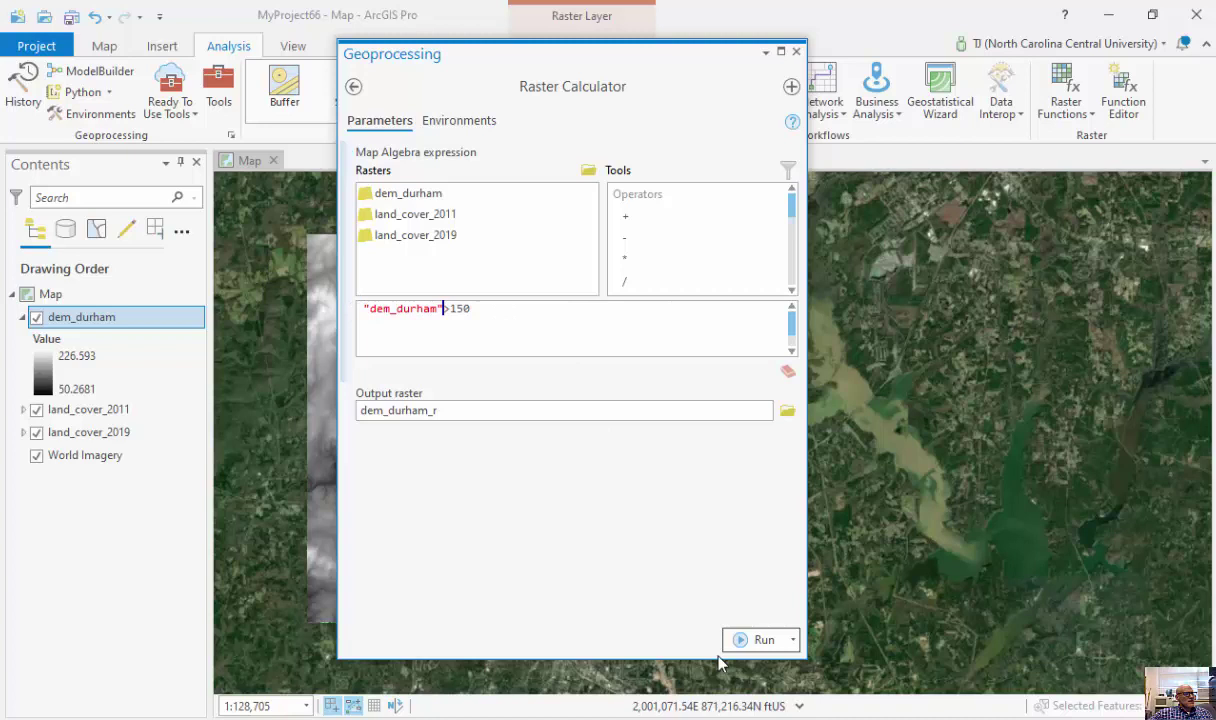
click(760, 641)
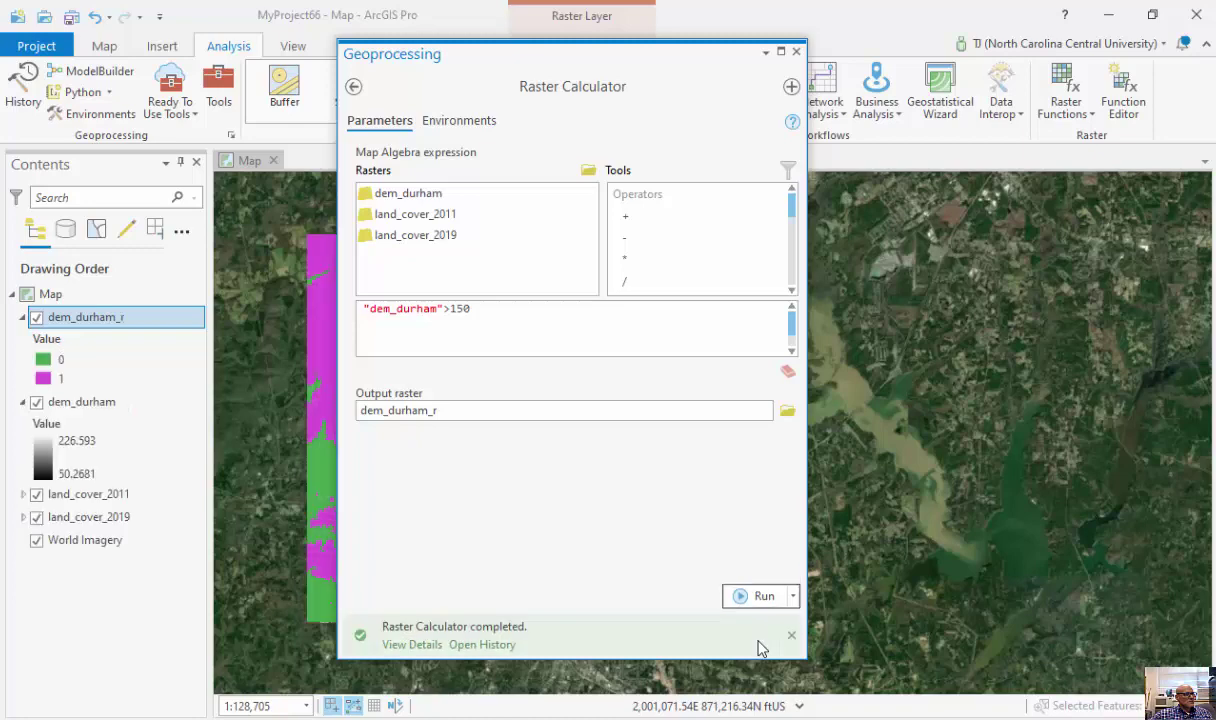
Close the Geoprocessing pane and switch off the dem_durham_r result layer.
click(796, 52)
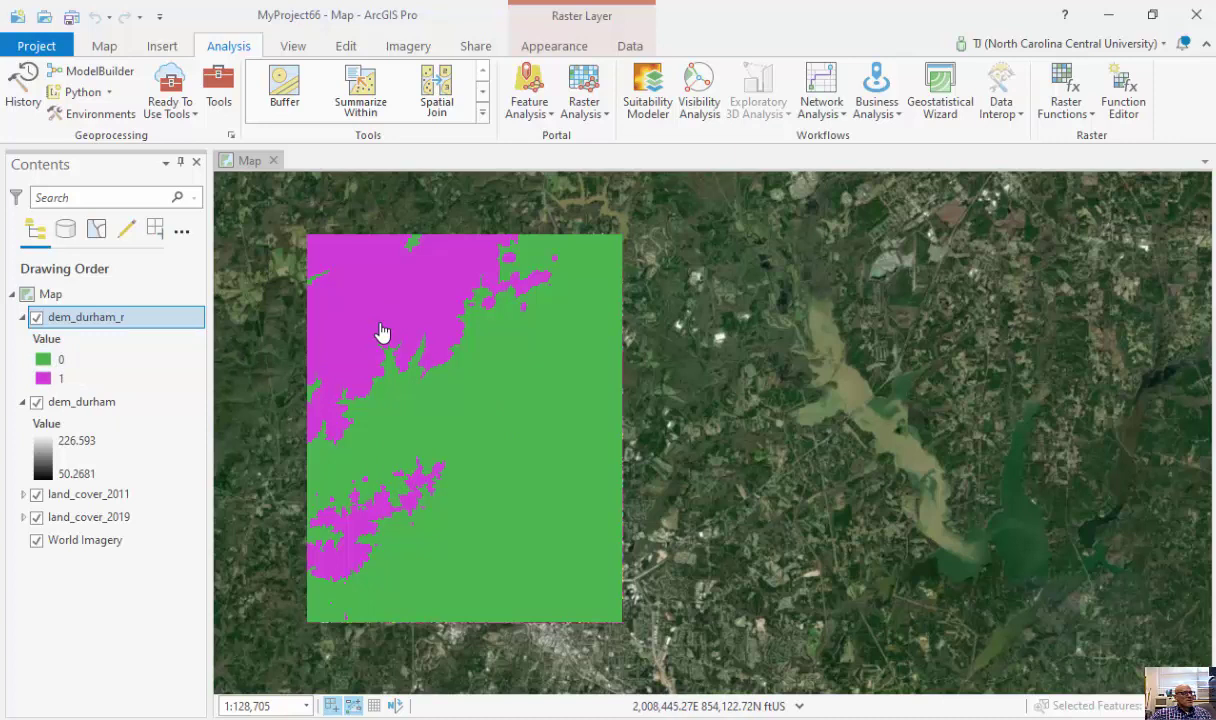
click(36, 317)
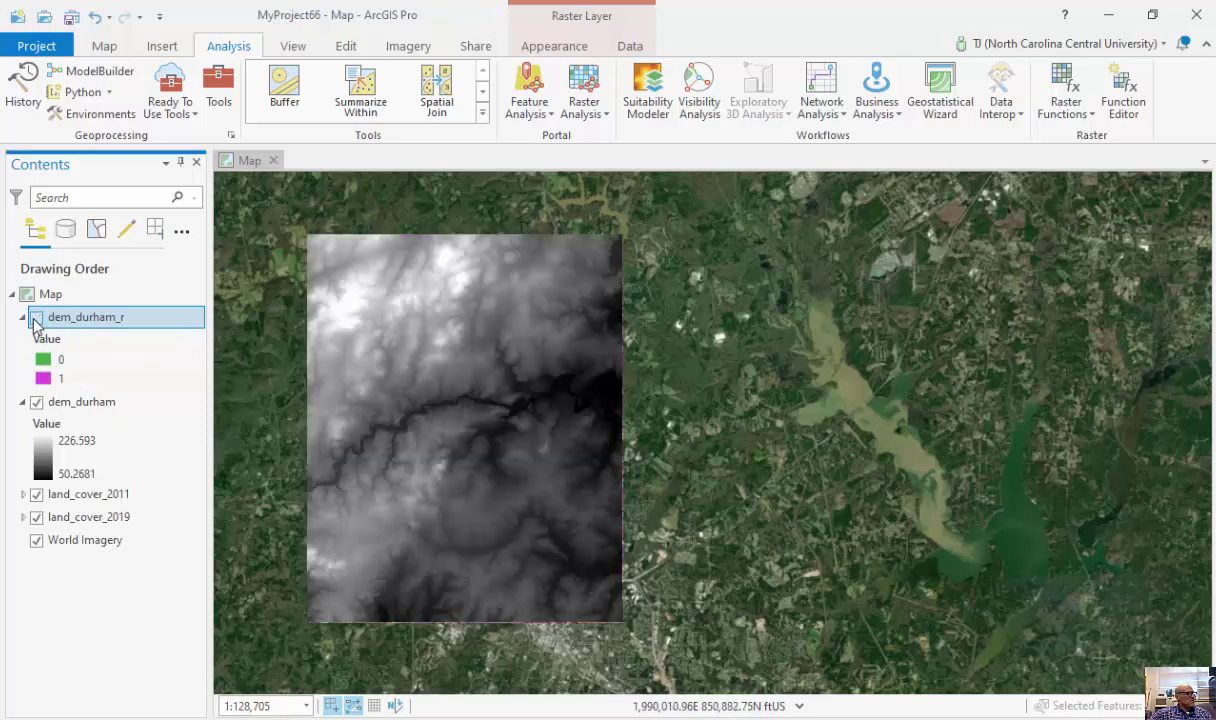
Reopen Raster Calculator and build ("land_cover_2019"==21) | followed by another land_cover_2019 term.
click(219, 100)
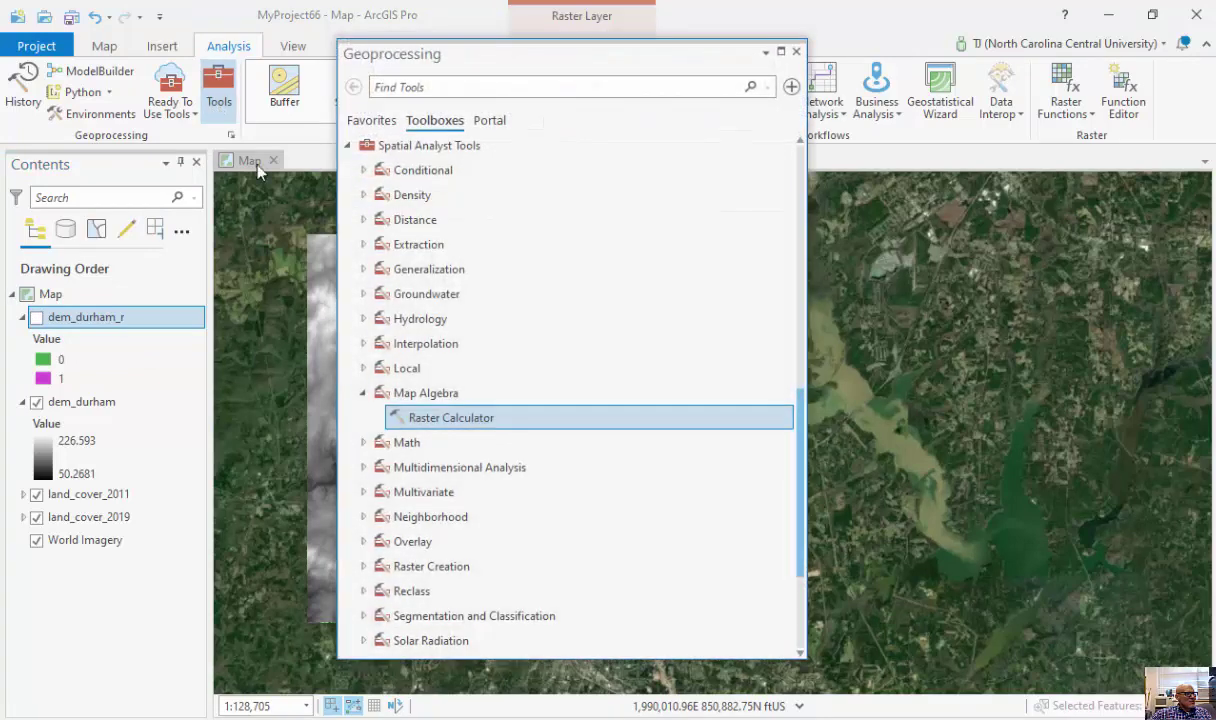
double_click(440, 423)
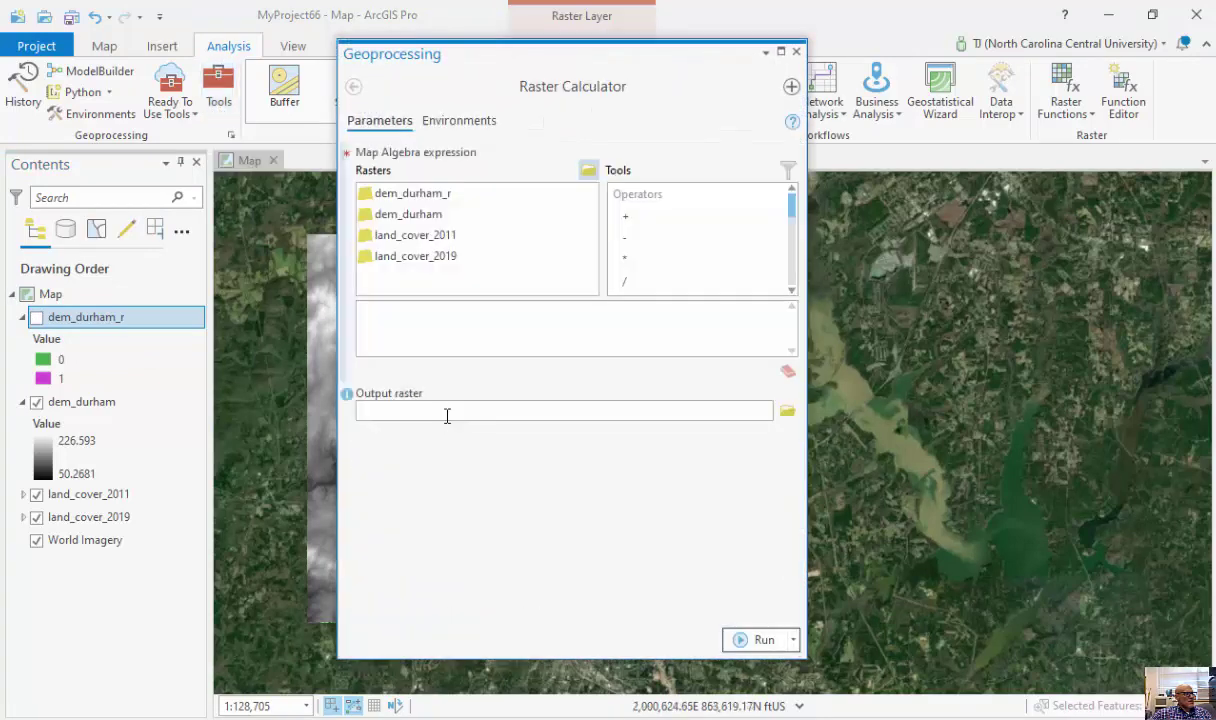
double_click(416, 260)
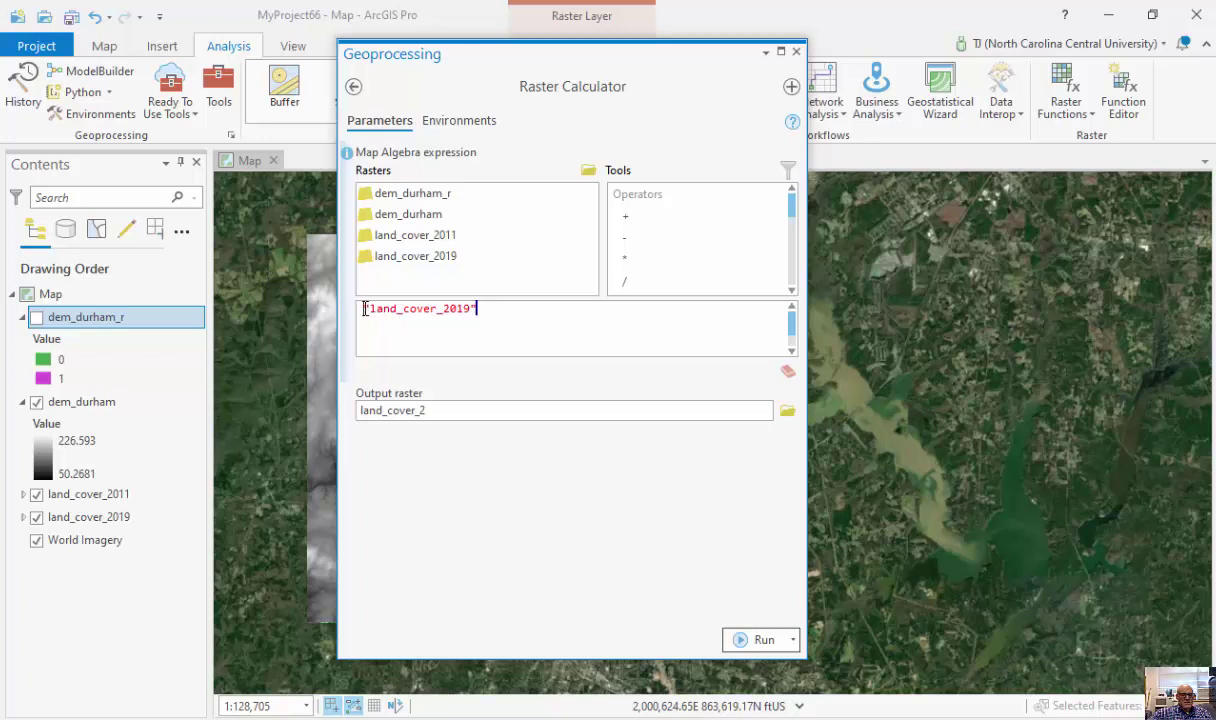
click(366, 308)
text(()
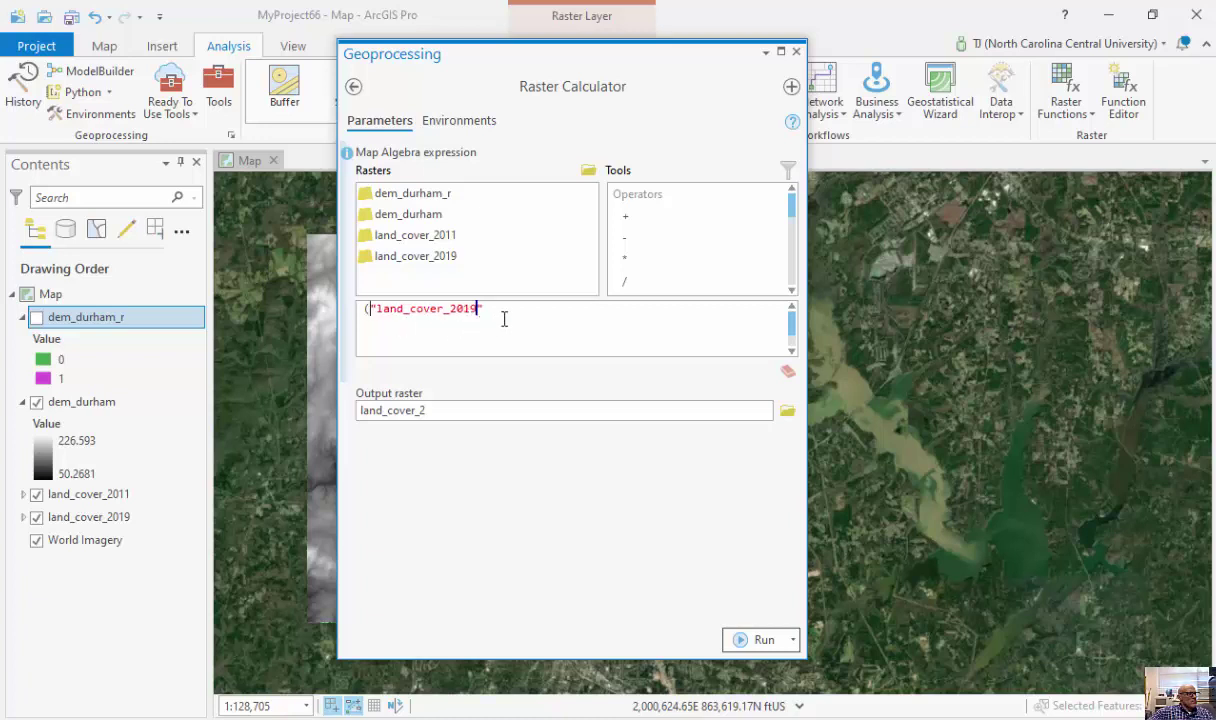
text(==21))
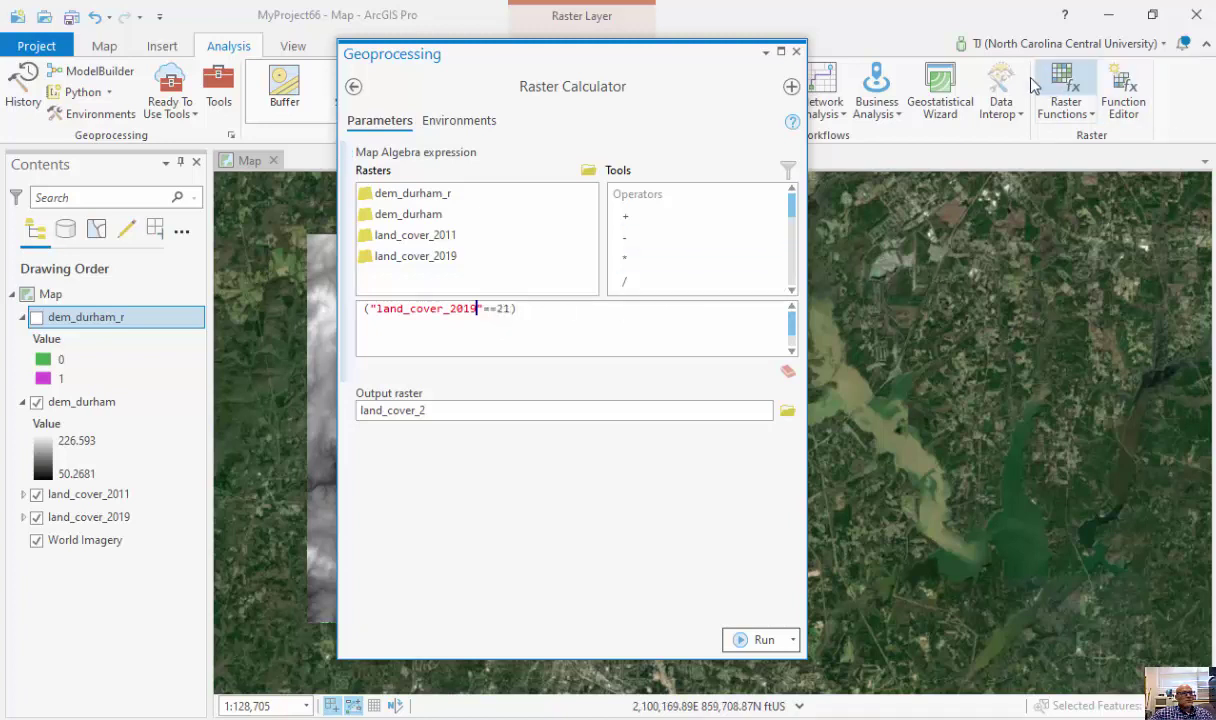
mouse_move(791, 207)
mouse_down()
mouse_move(797, 235)
mouse_move(797, 225)
mouse_up()
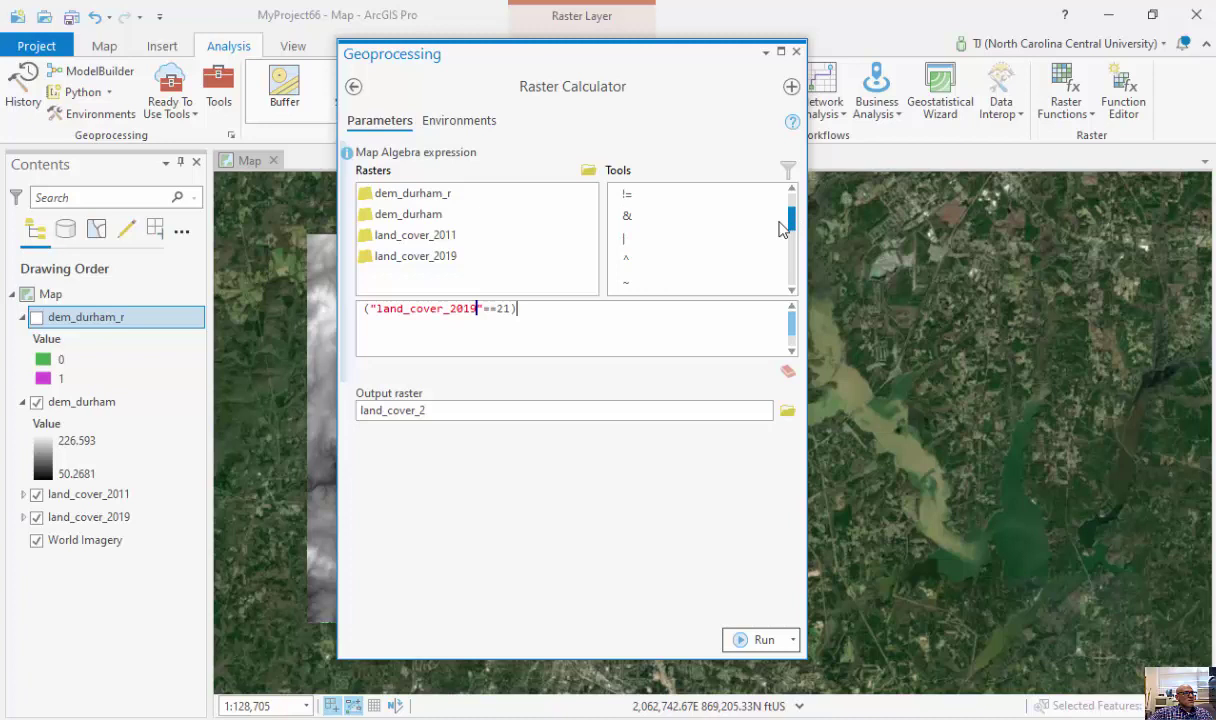
double_click(625, 240)
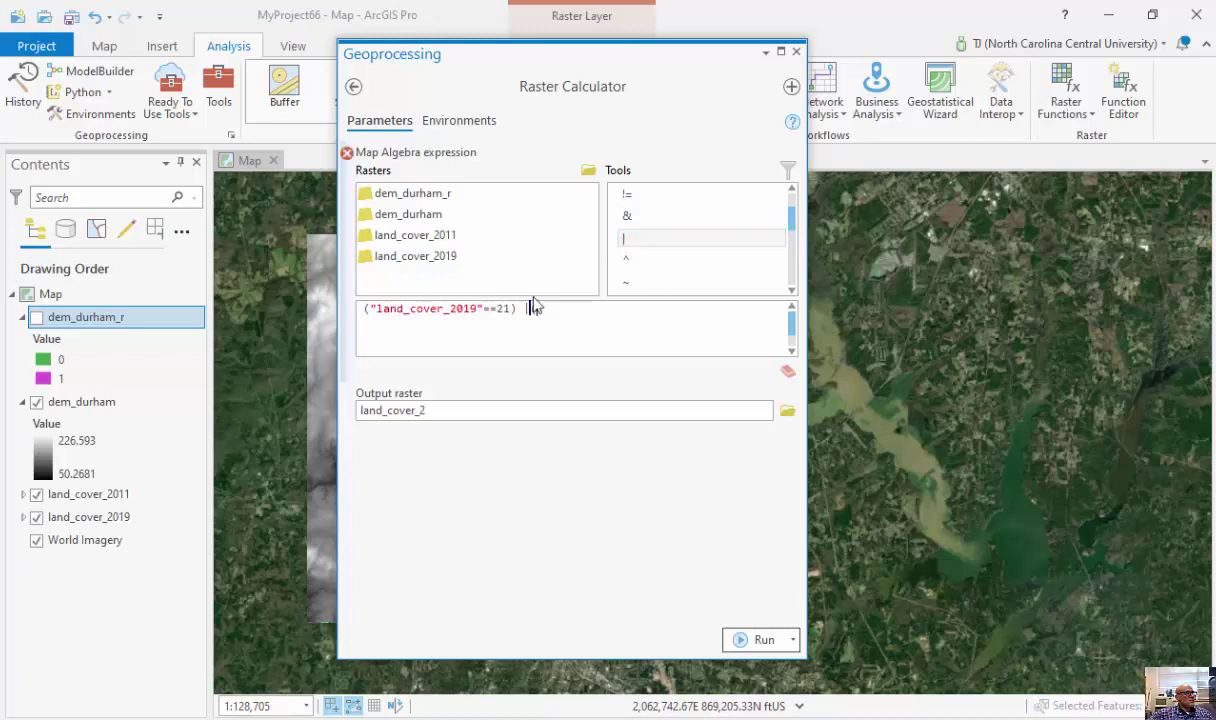
double_click(455, 257)
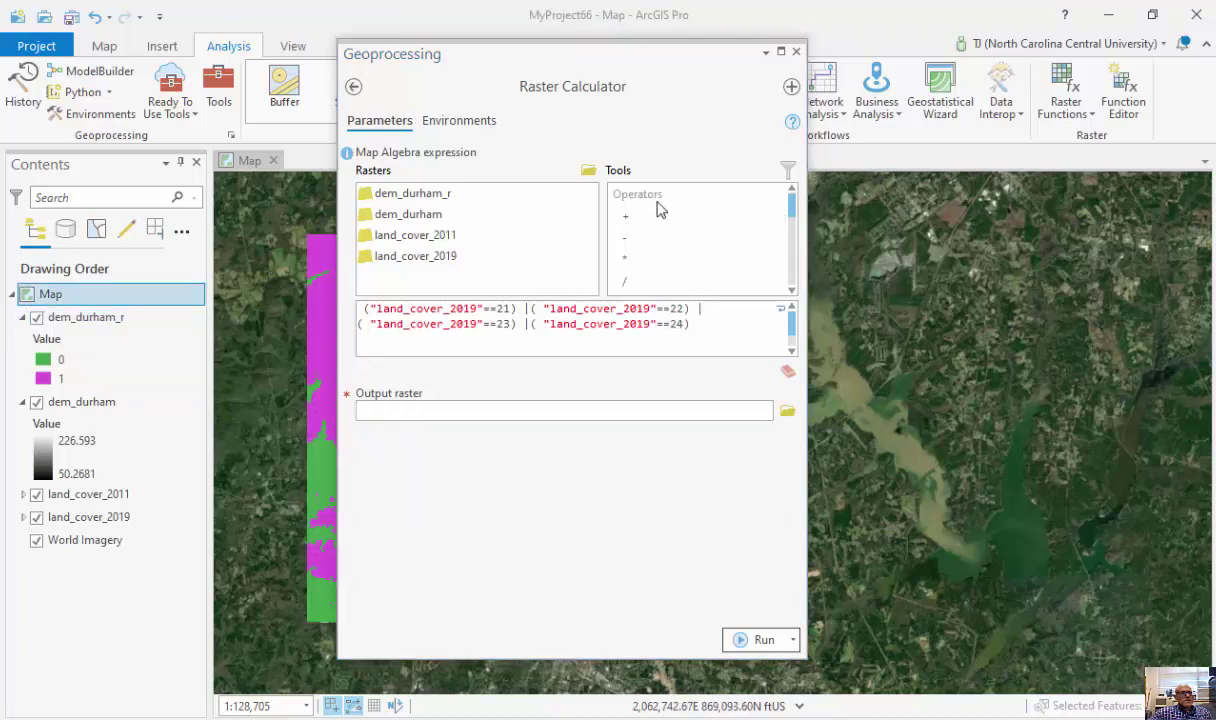
Remove an extra space from the expression, name the output land_cover_1, and run it.
click(373, 325)
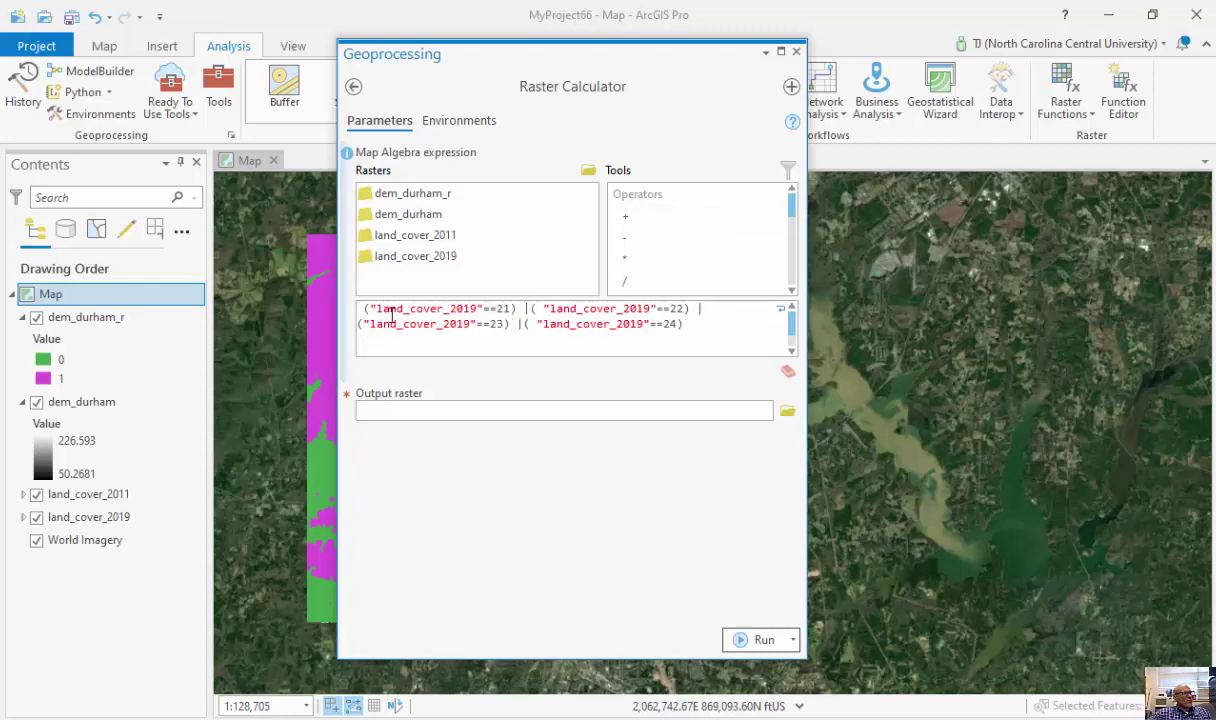
key(BackSpace)
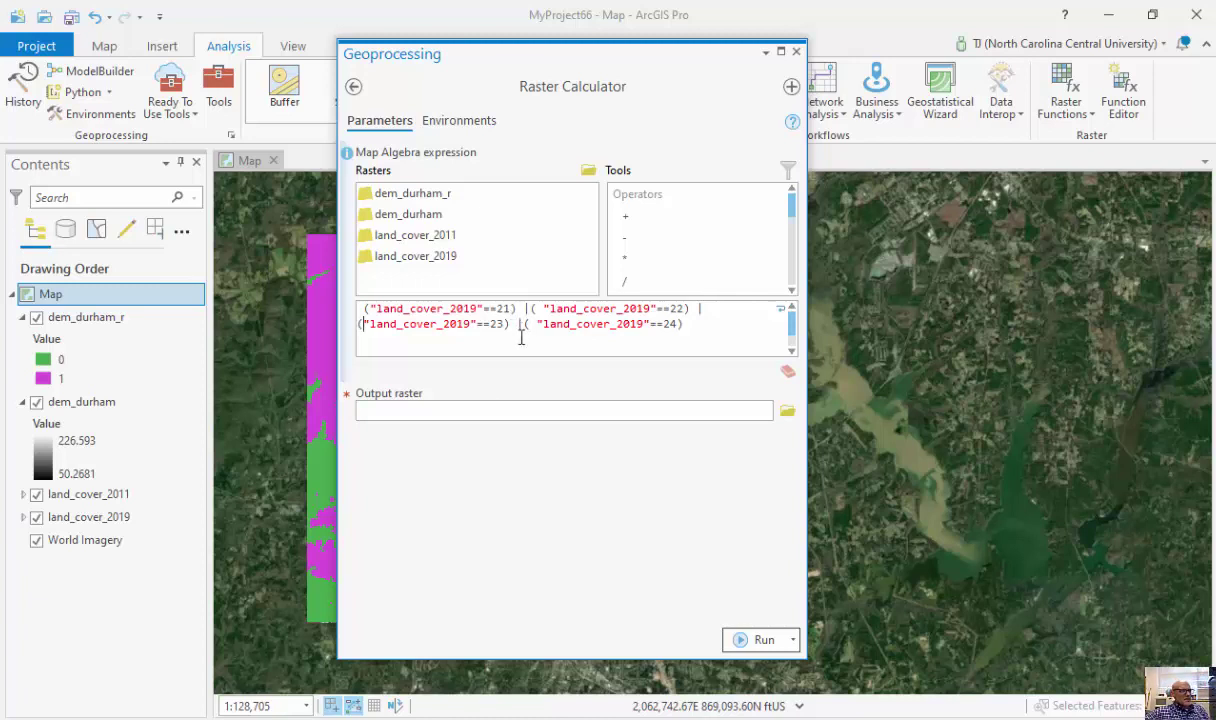
click(464, 415)
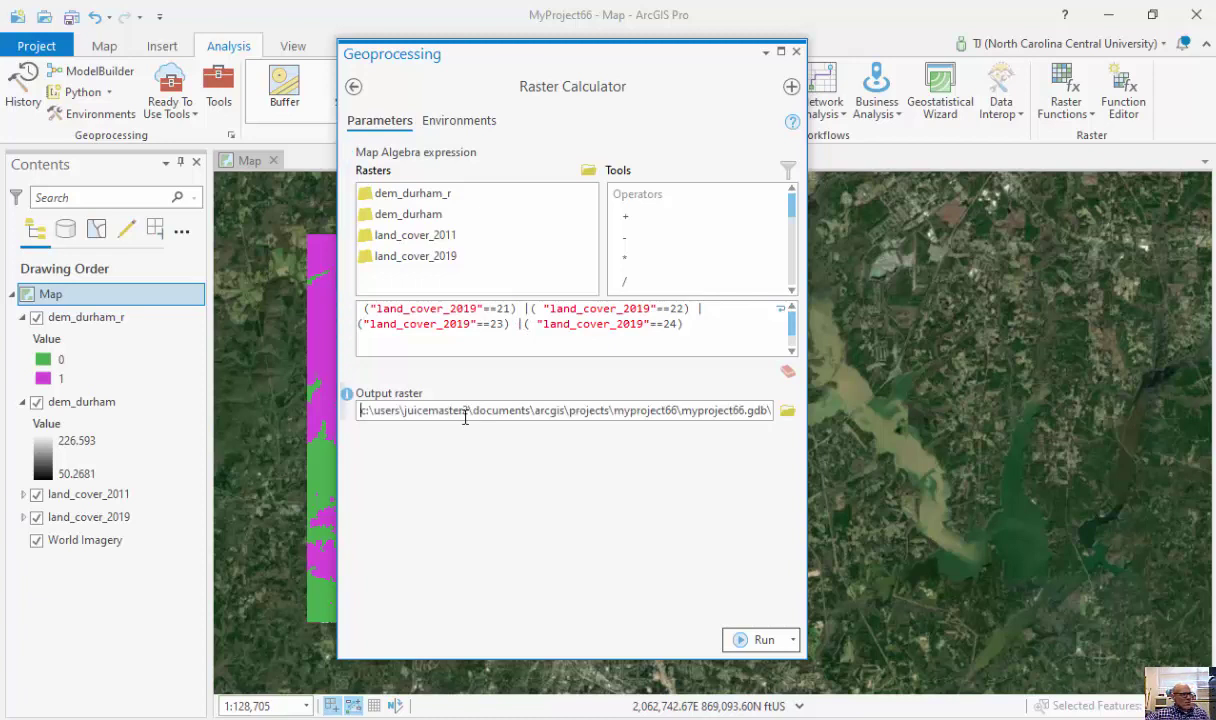
click(733, 410)
text(land_cover_1)
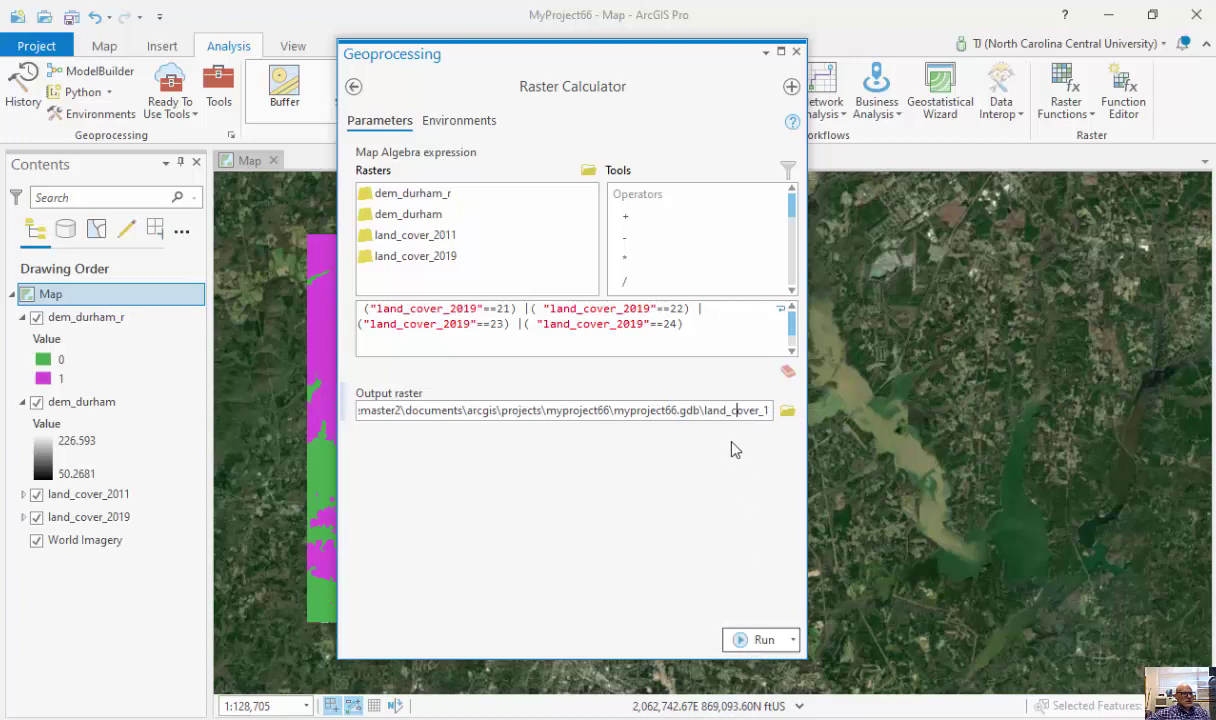
click(750, 639)
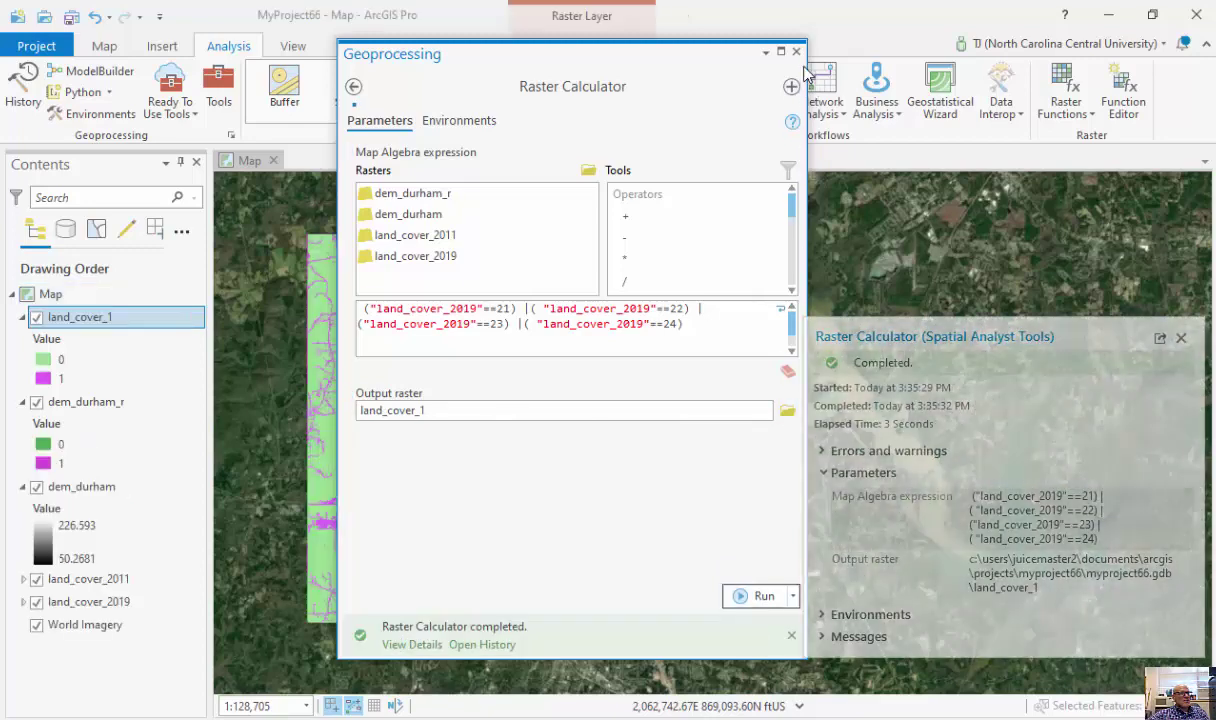
click(796, 51)
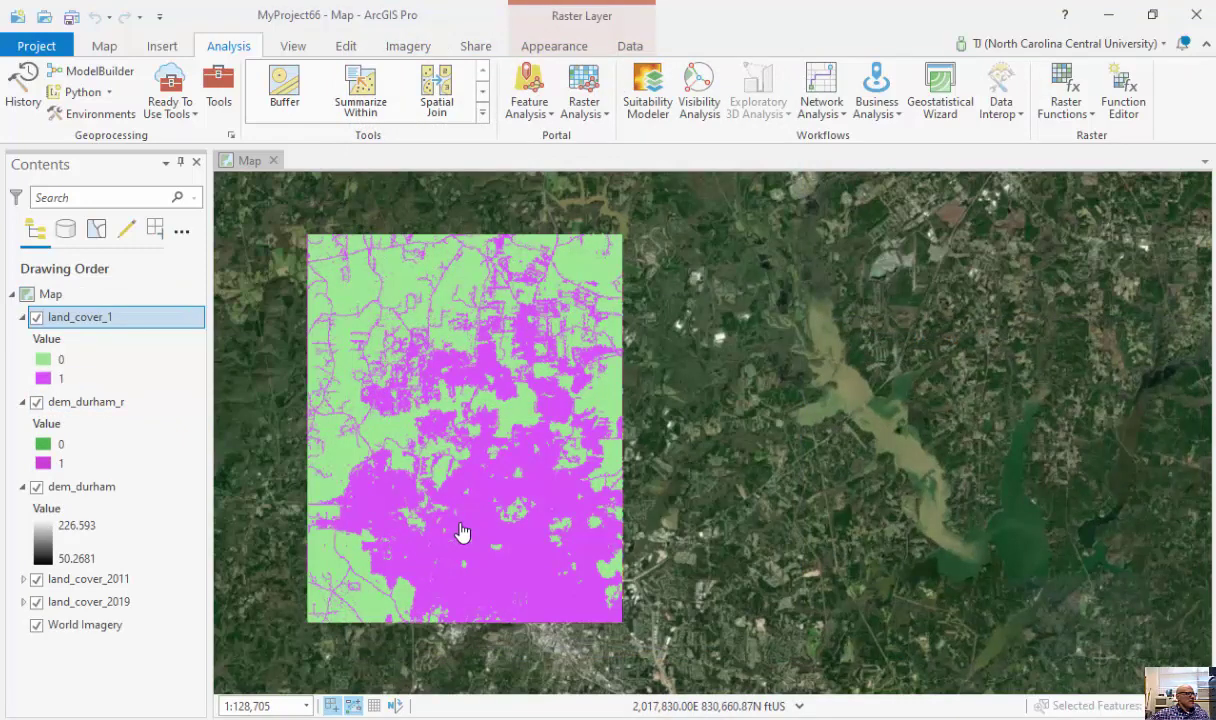
click(37, 318)
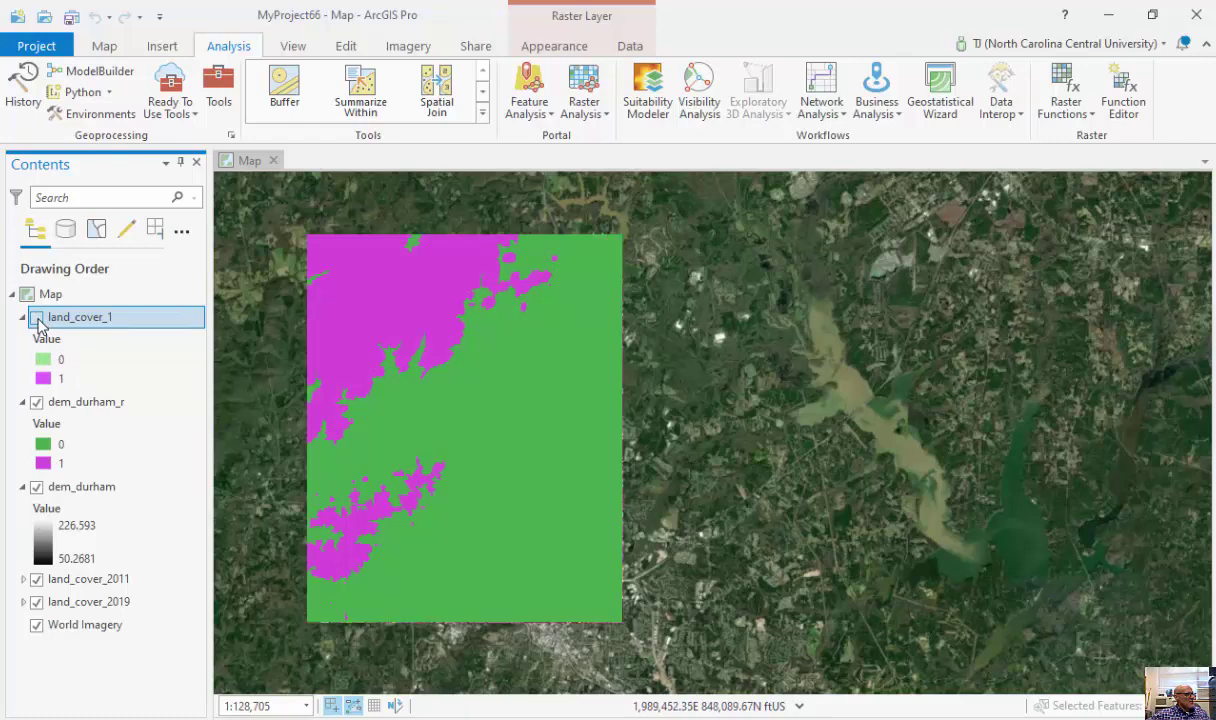
click(37, 318)
click(37, 318)
click(37, 318)
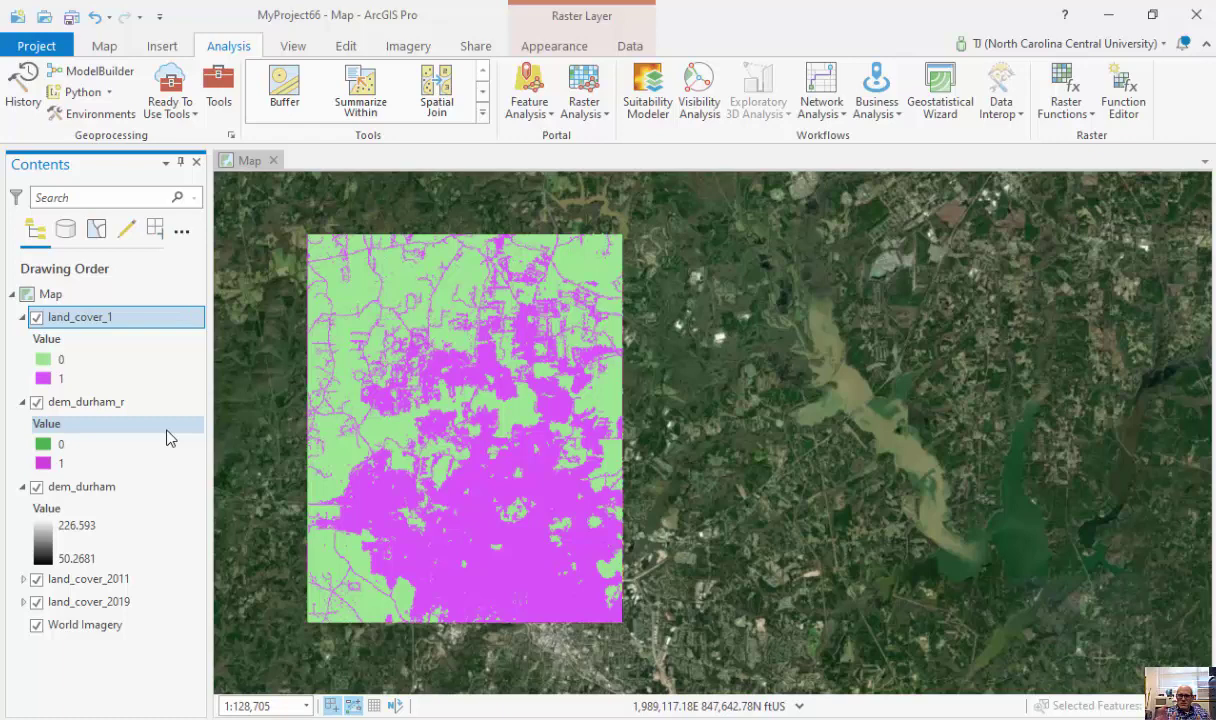
Run Raster Calculator on "land_cover_1" * "dem_durham_r" to create land_cover_3.
click(205, 100)
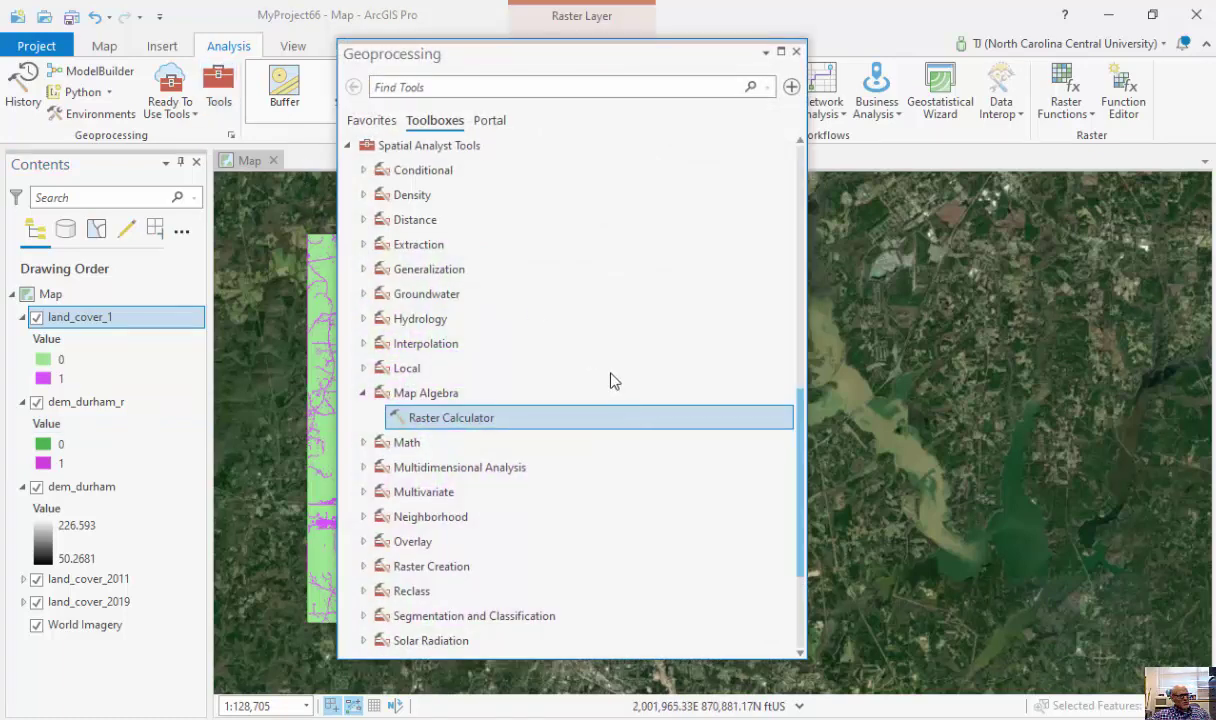
click(568, 418)
drag(546, 262, 546, 265)
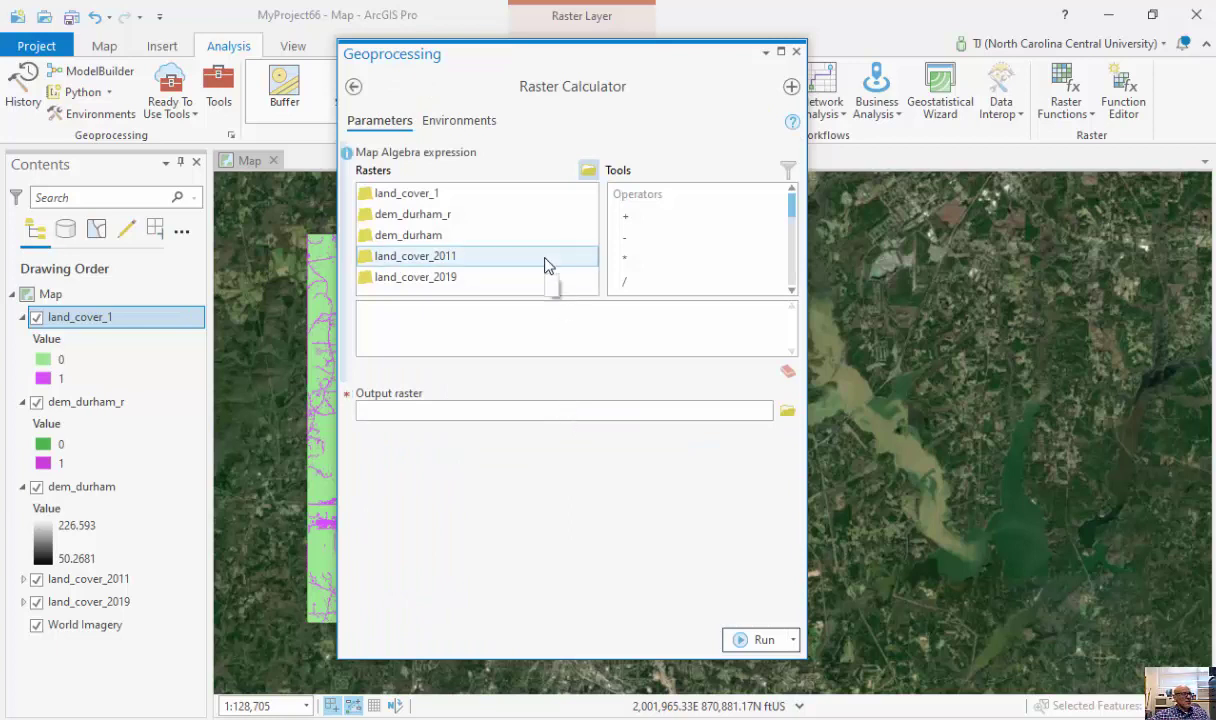
double_click(424, 193)
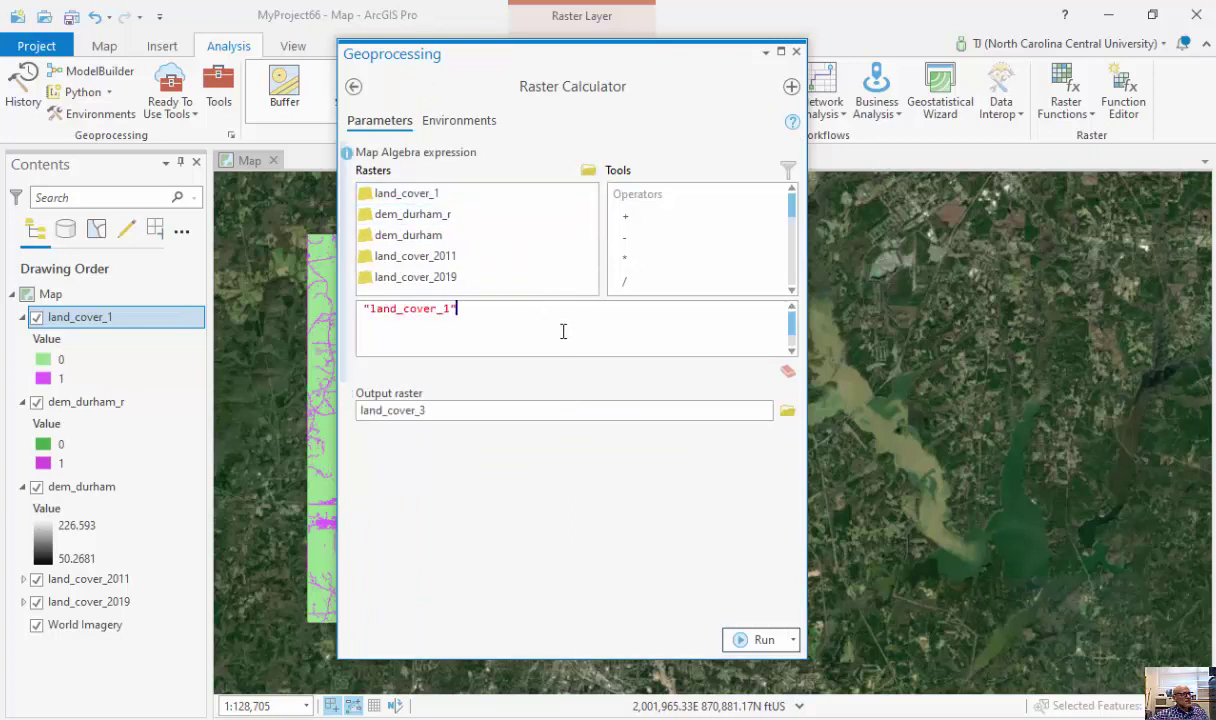
double_click(625, 258)
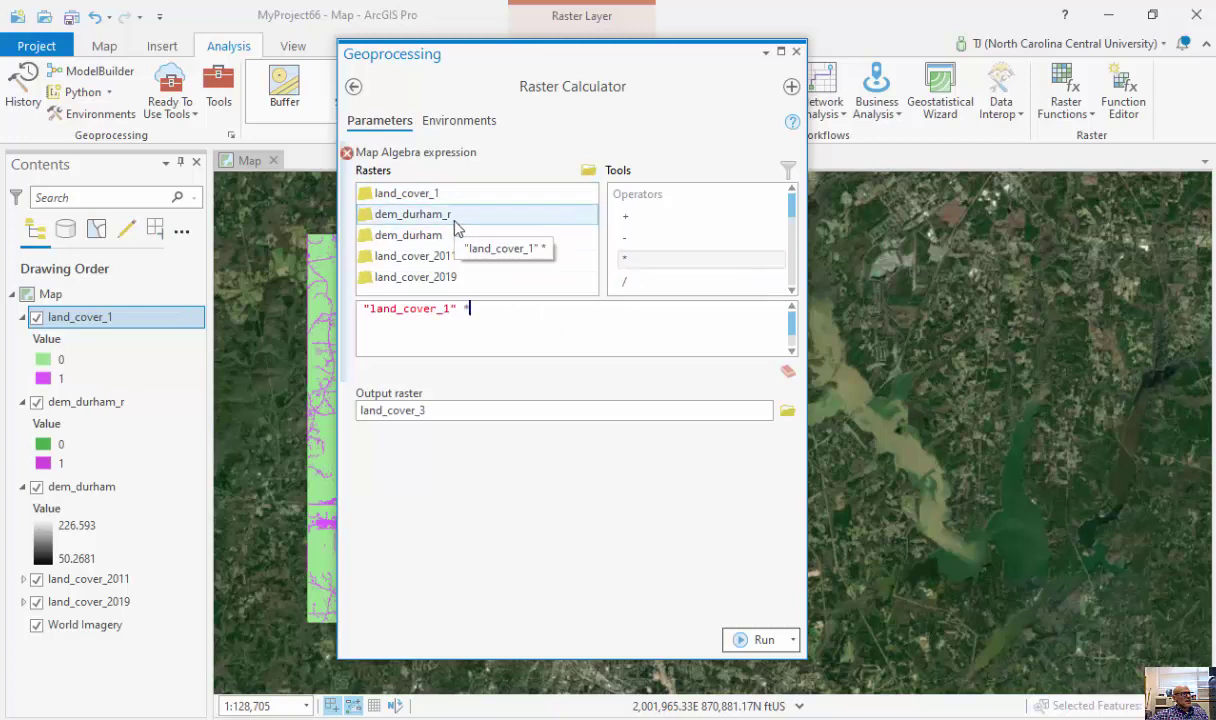
double_click(457, 228)
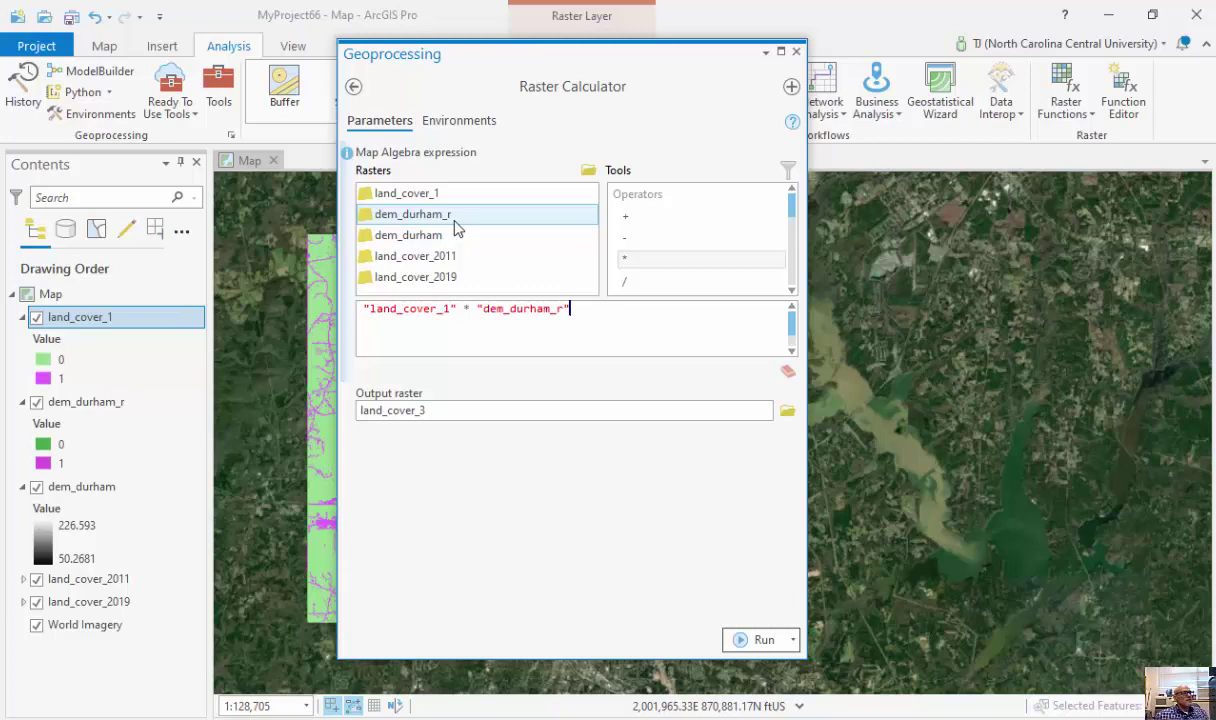
click(752, 640)
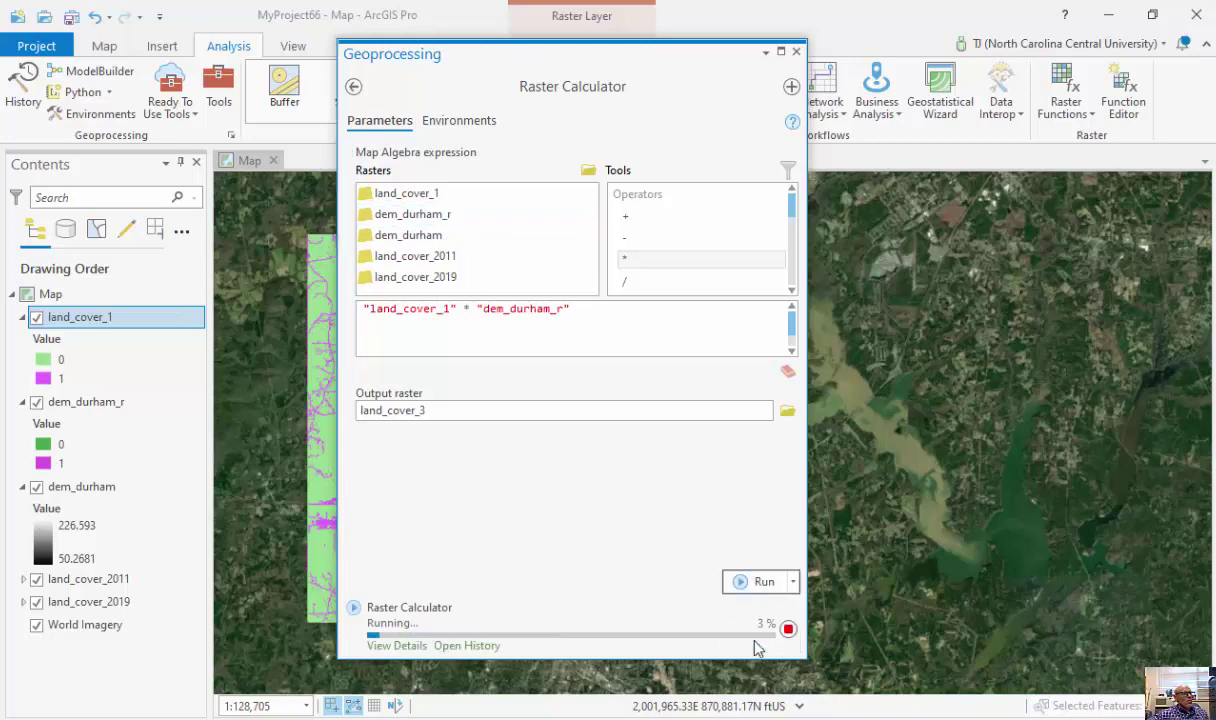
mouse_move(755, 648)
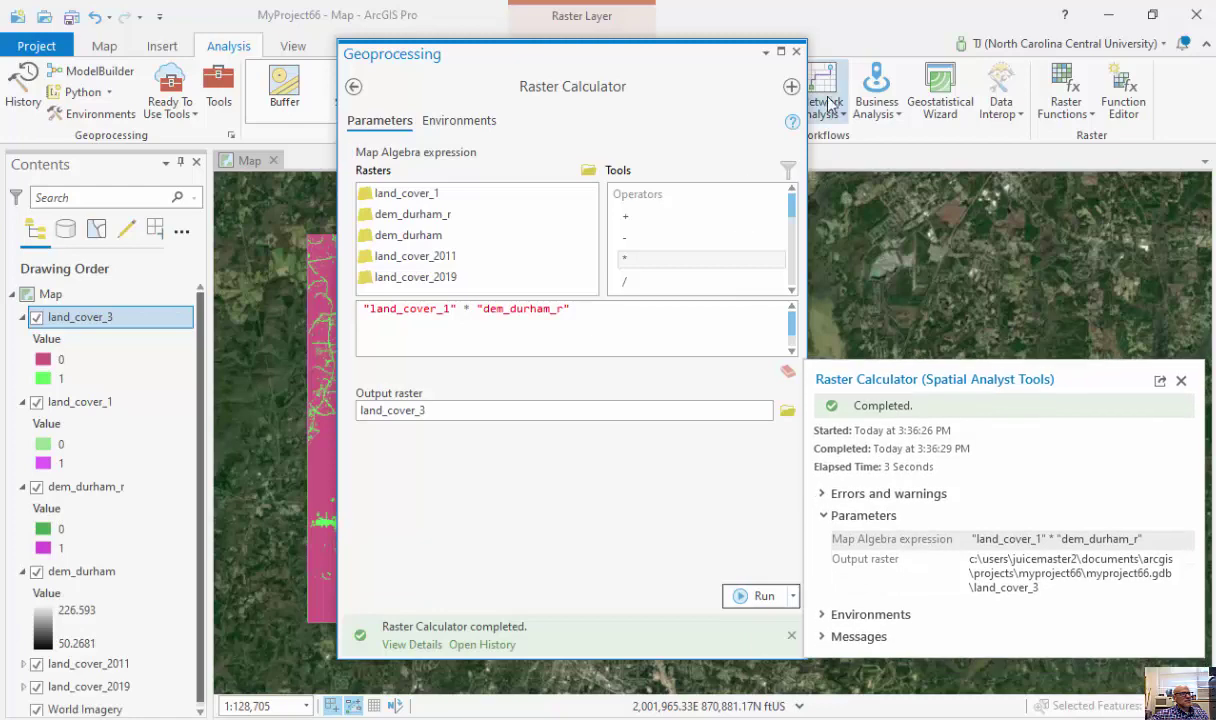
Compare results by toggling layers, leaving land_cover_1, land_cover_3 and dem_durham_r hidden over the grey elevation raster.
click(796, 51)
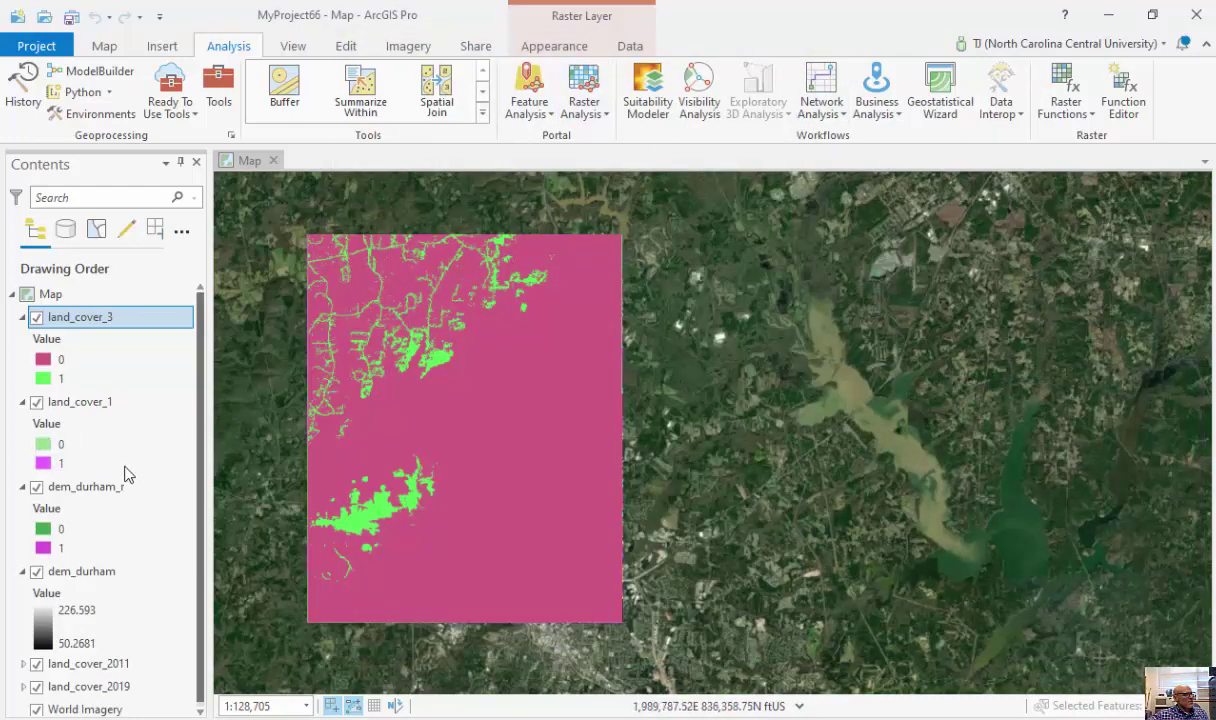
click(36, 401)
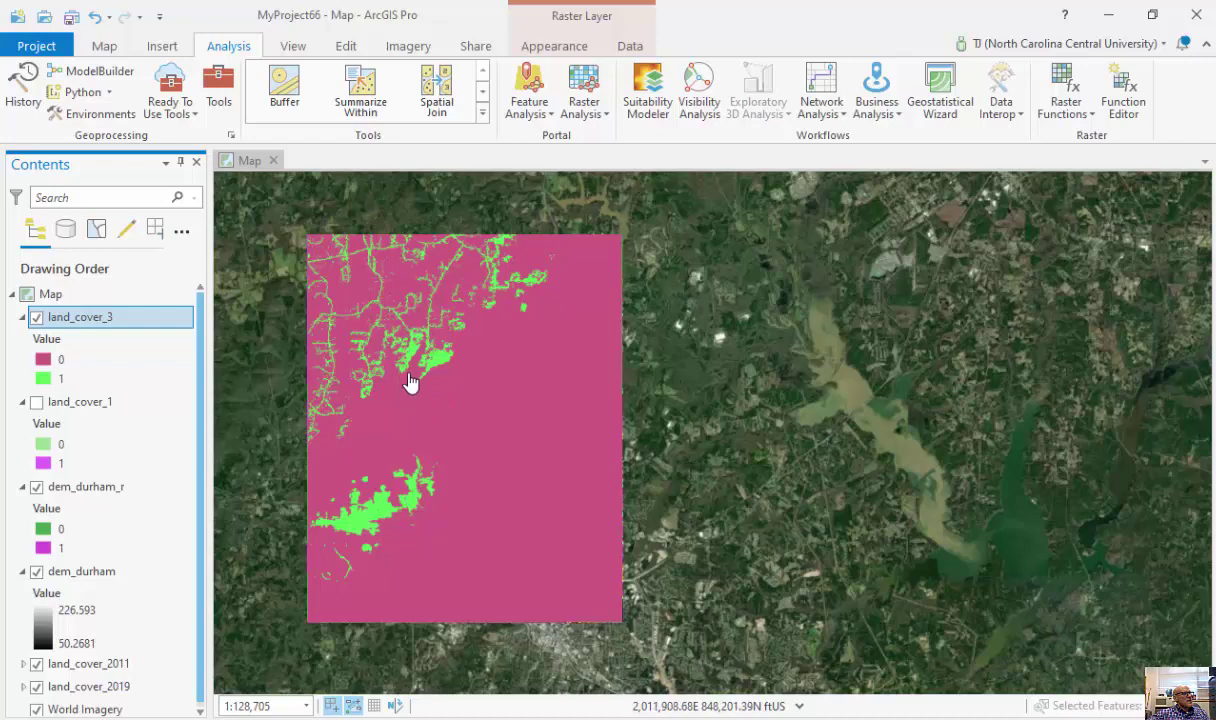
click(36, 317)
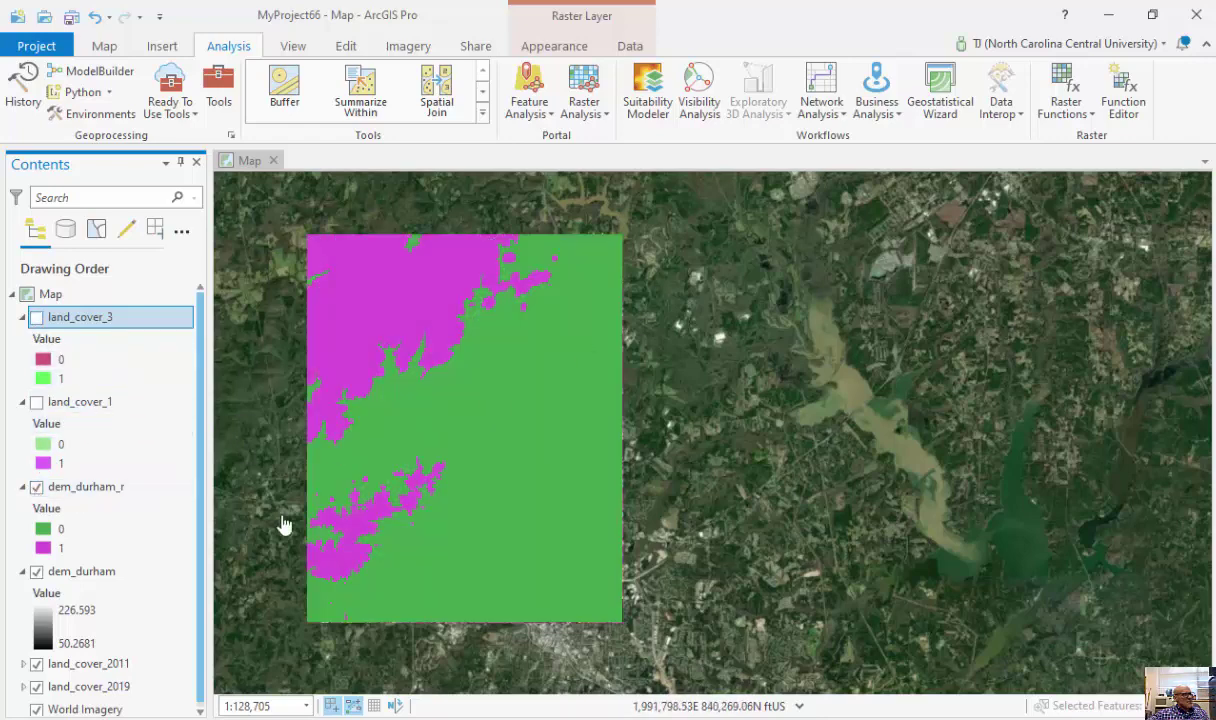
click(36, 487)
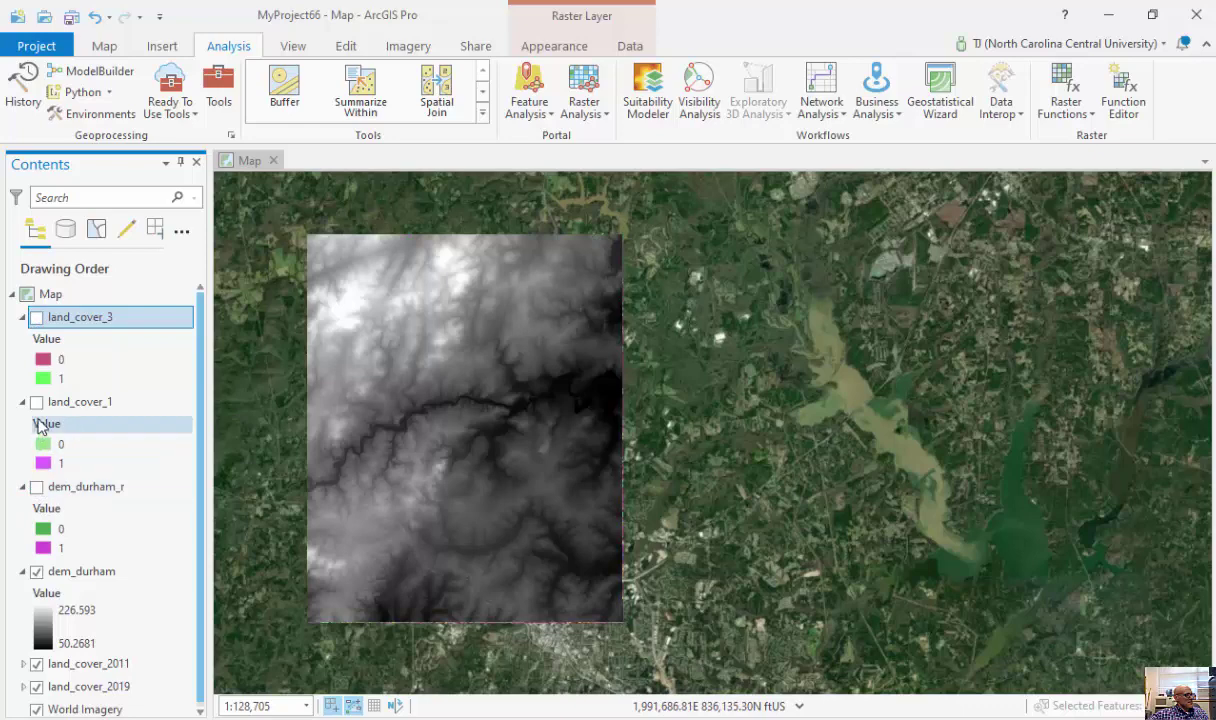
click(37, 402)
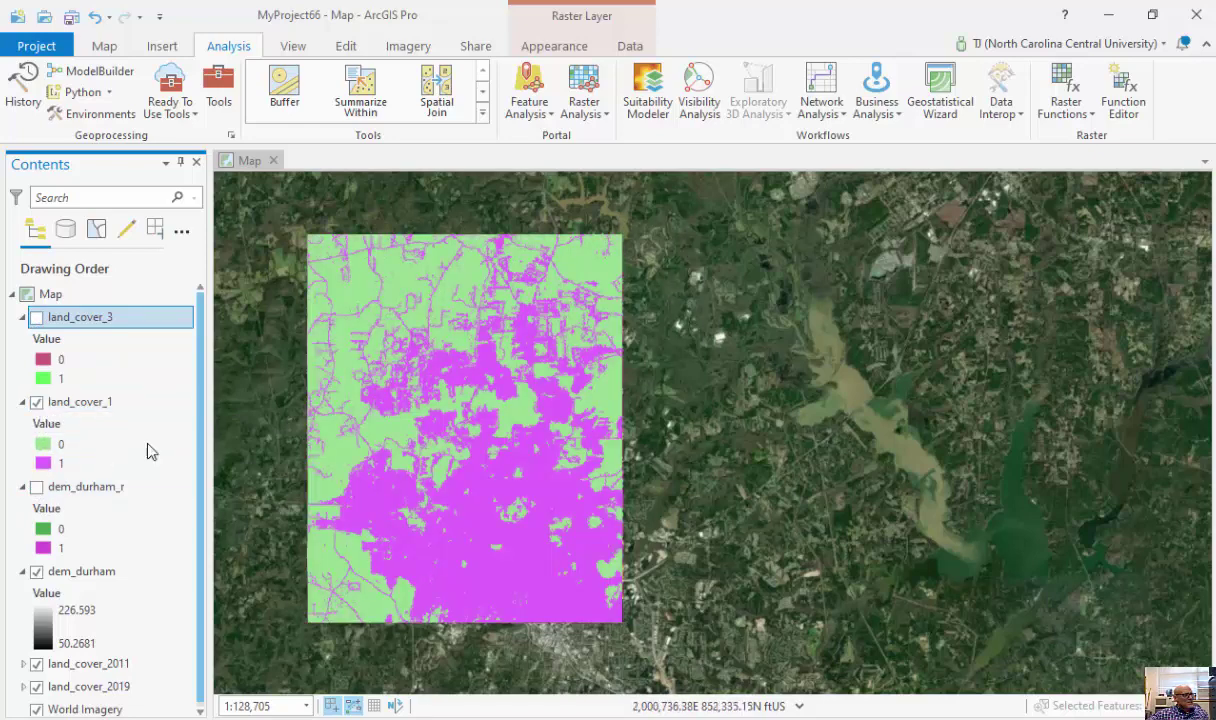
click(36, 402)
click(36, 317)
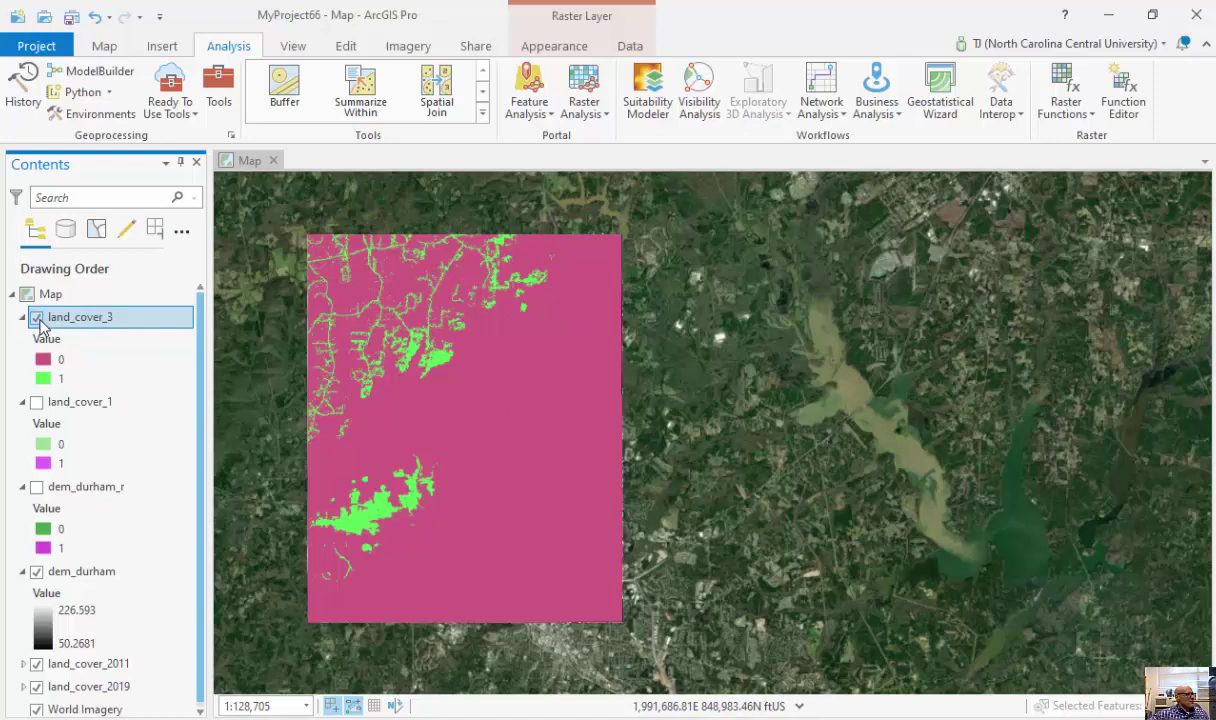
click(37, 318)
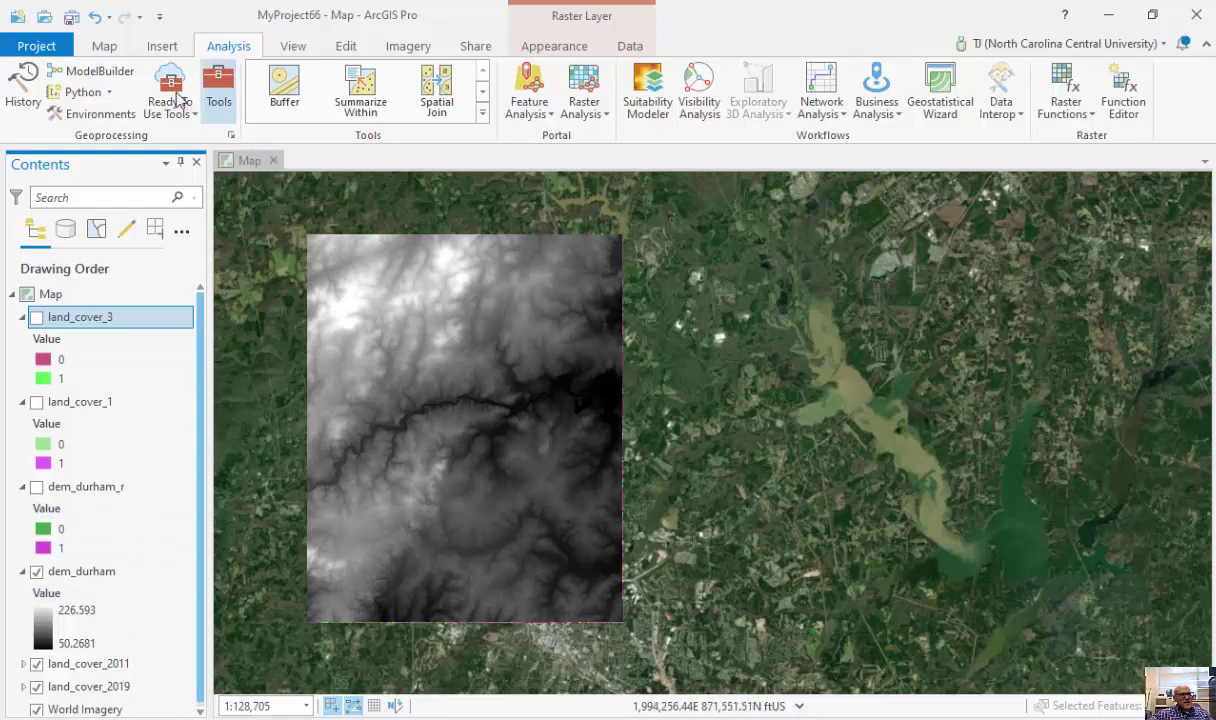
Run Raster Calculator with "land_cover_2011" != "land_cover_2019" to create the land_cover_4 change raster.
click(220, 104)
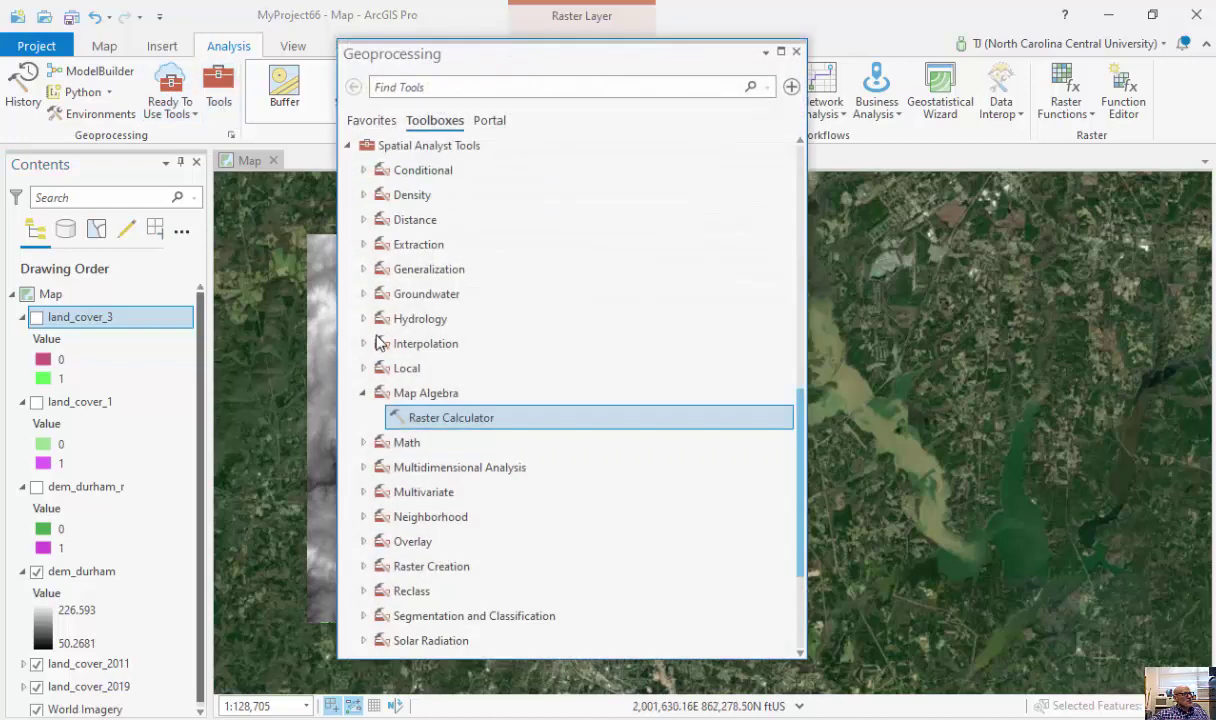
double_click(437, 425)
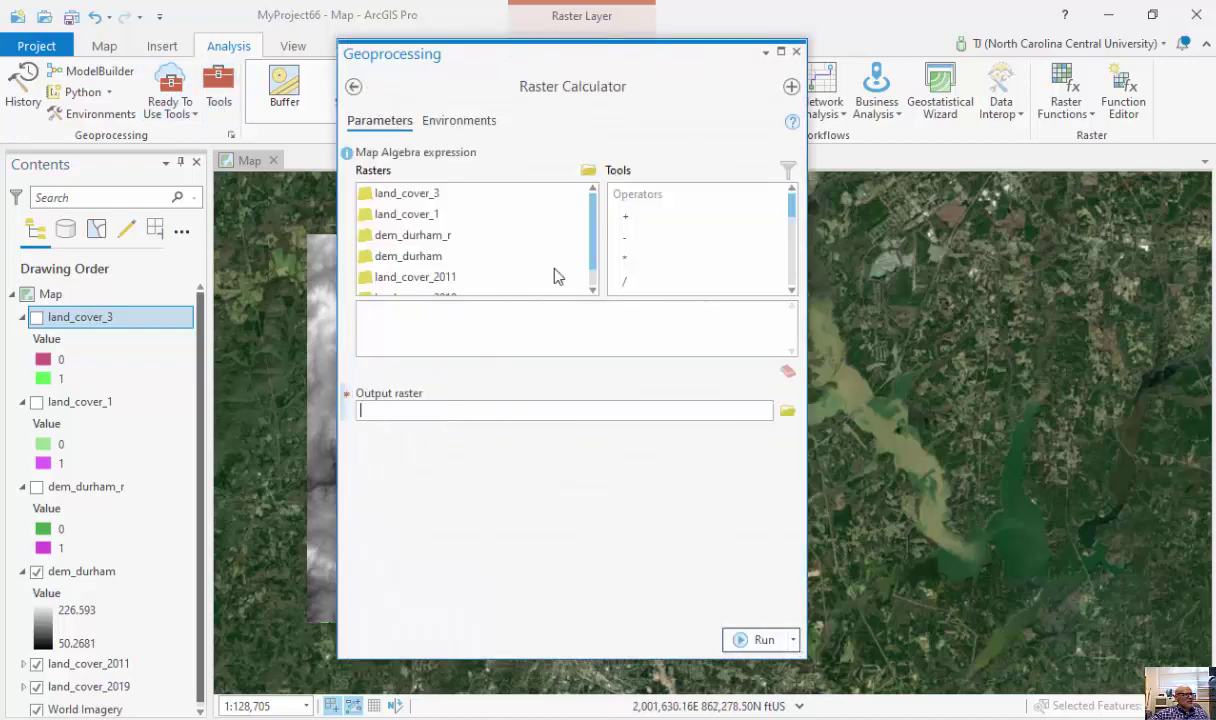
scroll(570, 240, down, 1)
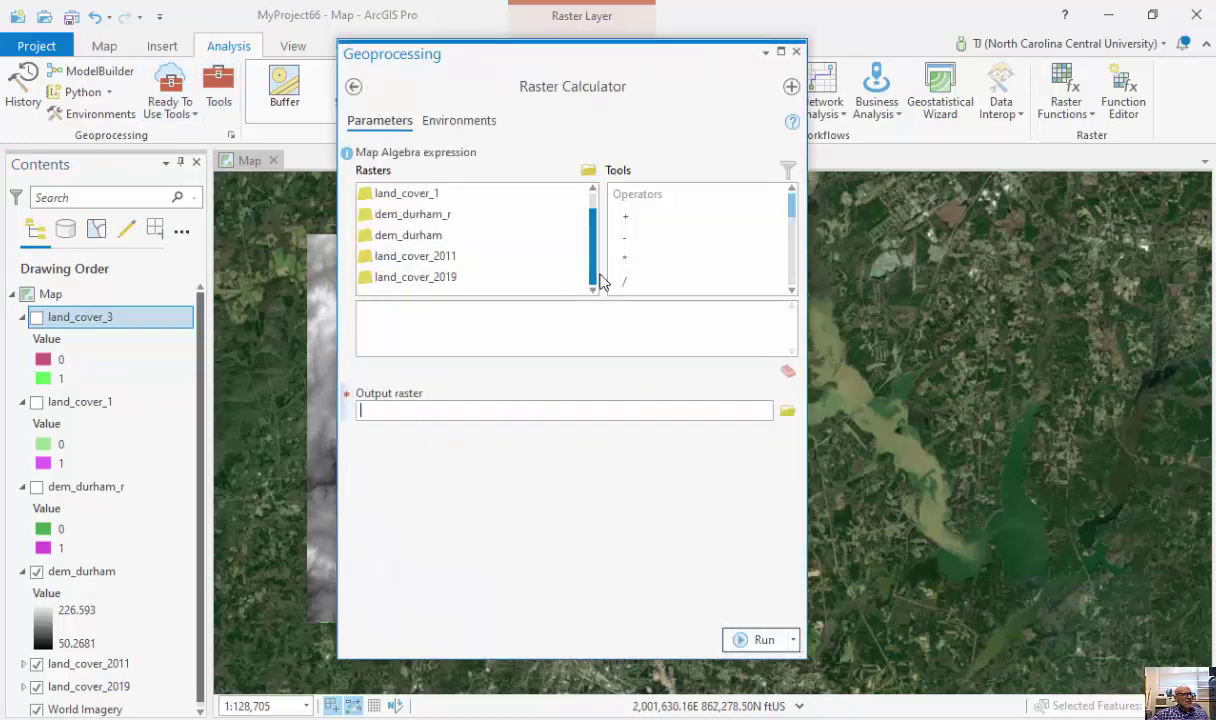
double_click(445, 260)
scroll(787, 233, down, 1)
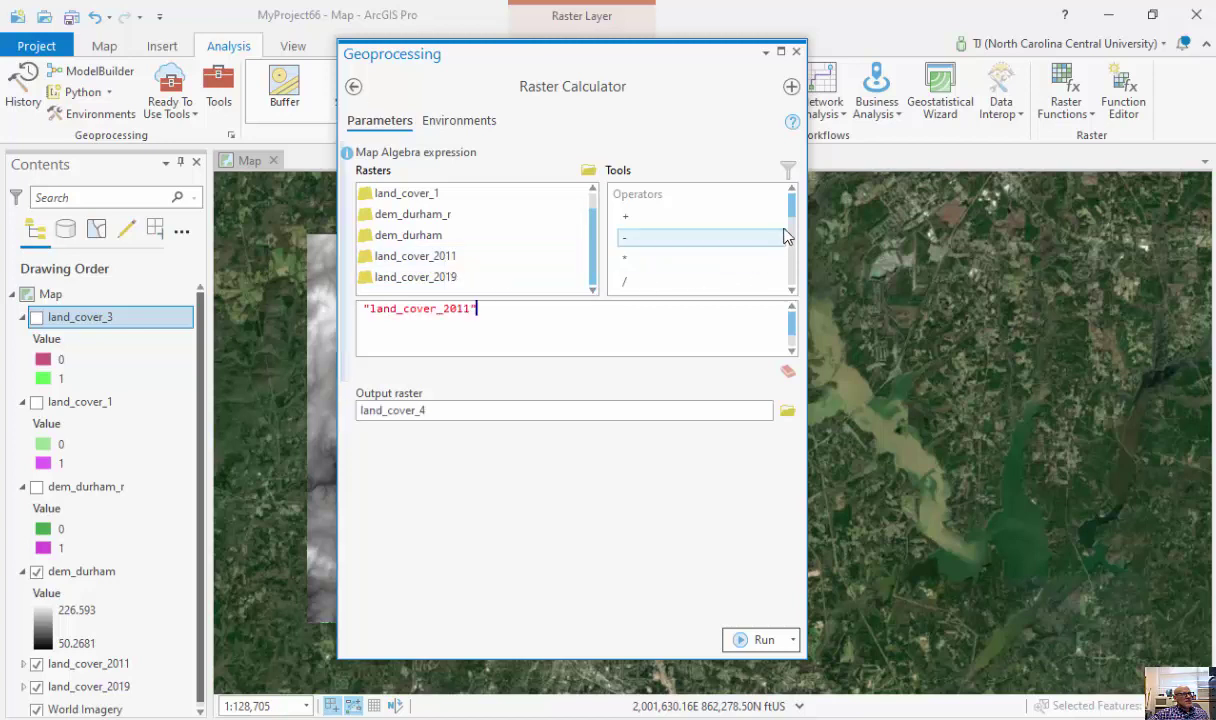
scroll(791, 215, down, 3)
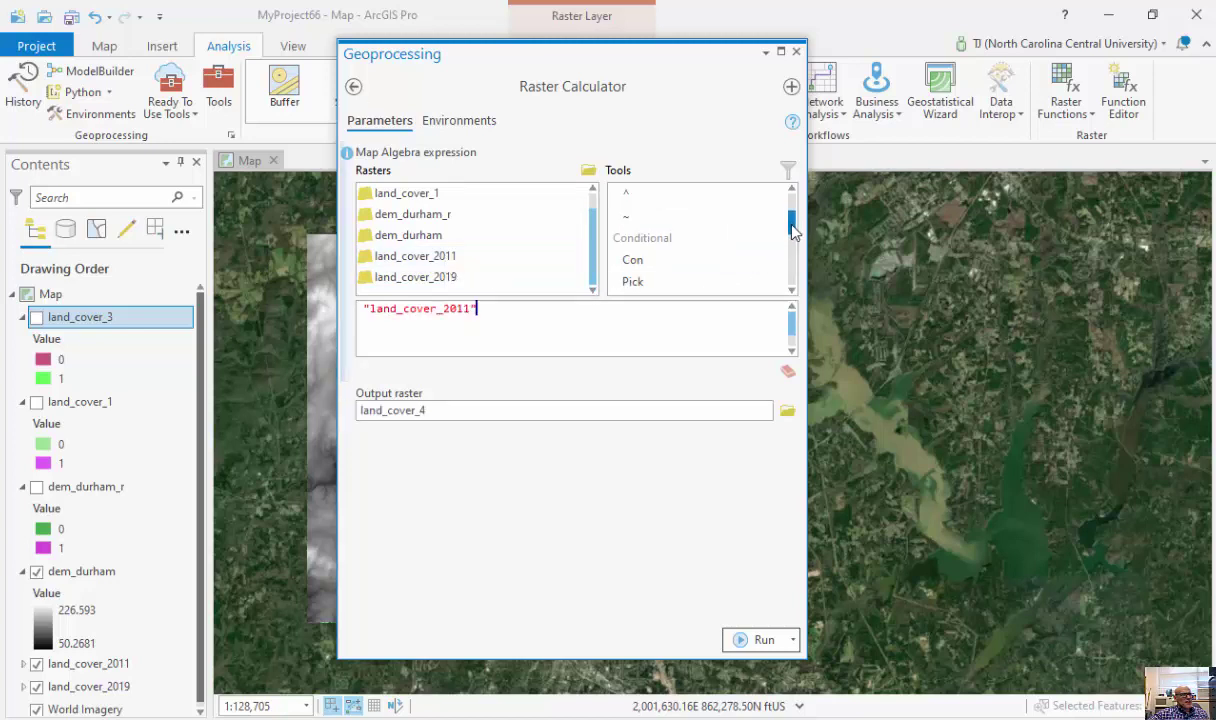
scroll(791, 222, up, 2)
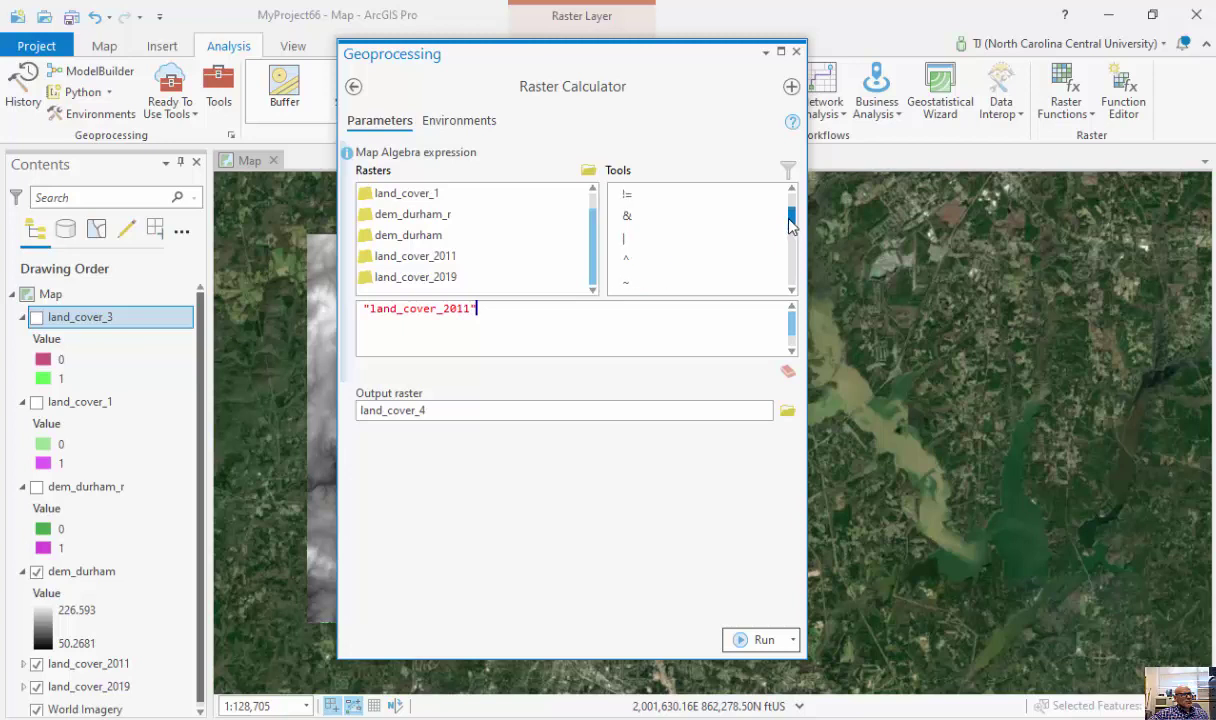
double_click(636, 199)
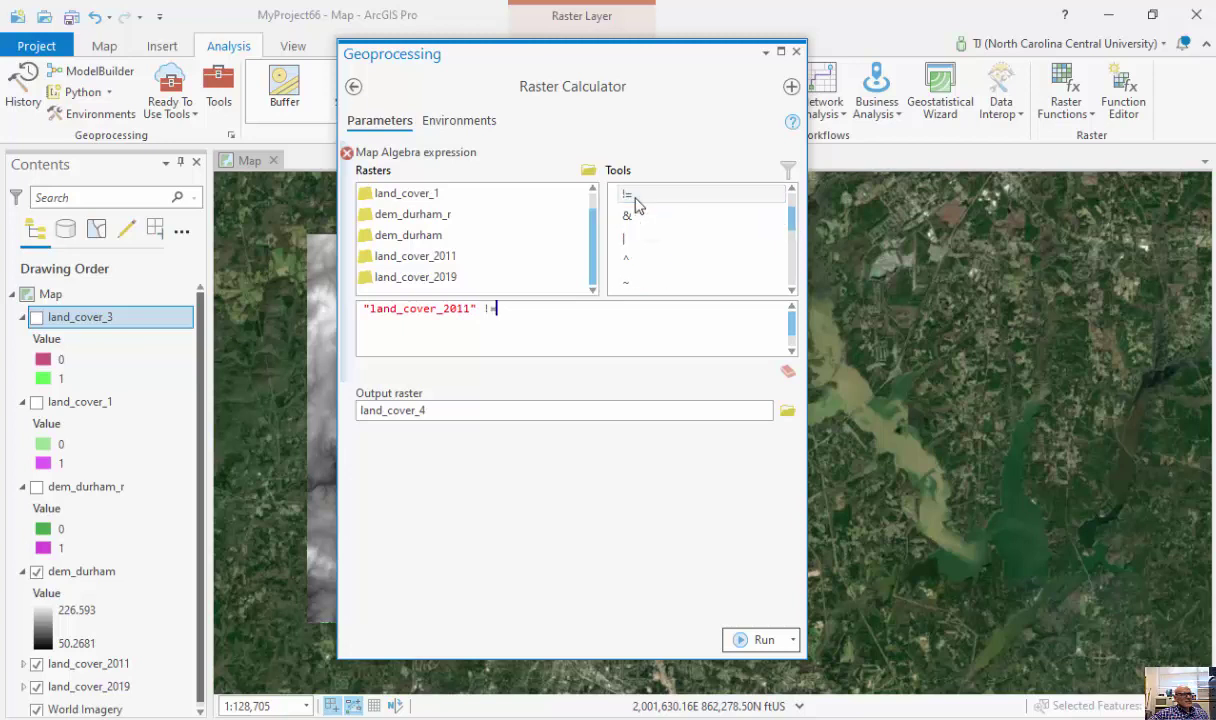
double_click(435, 280)
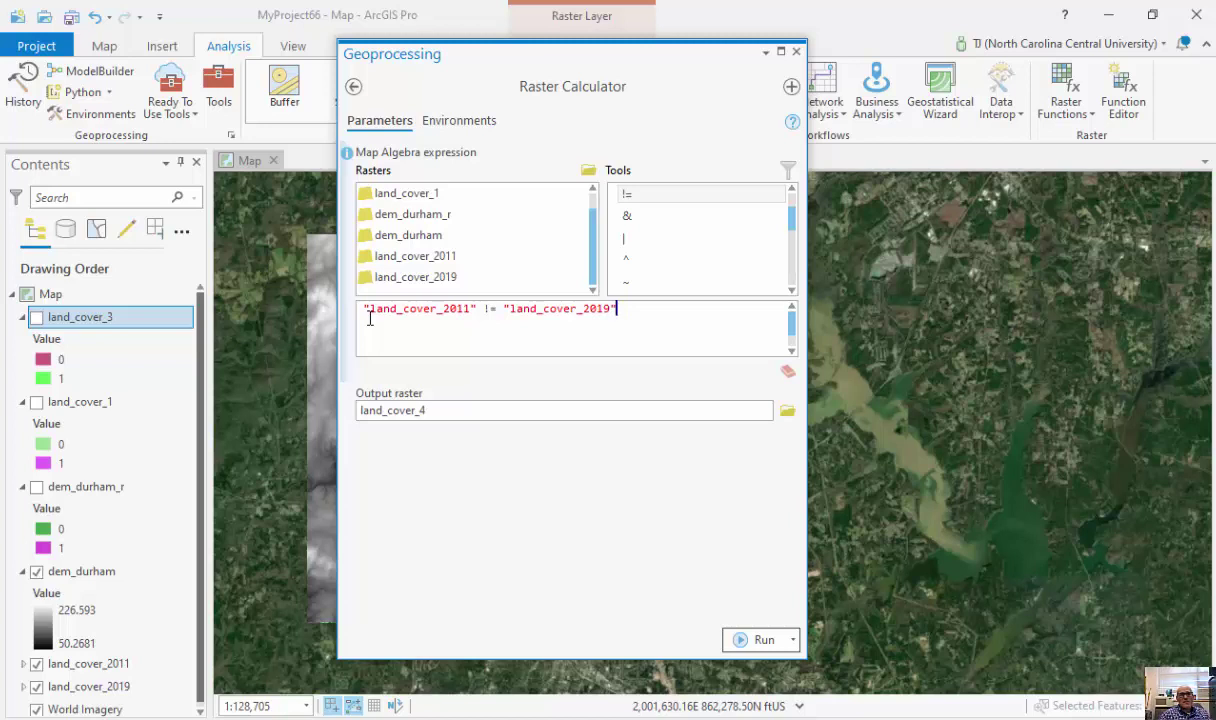
click(762, 640)
mouse_move(763, 647)
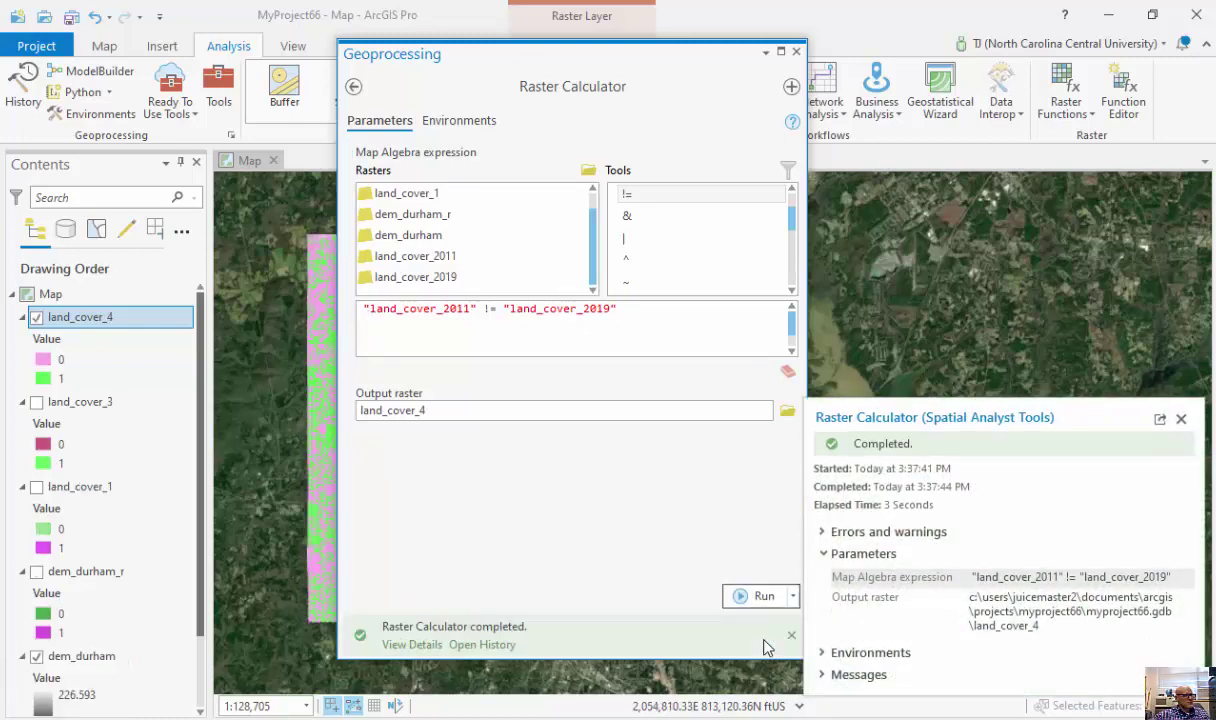
click(796, 51)
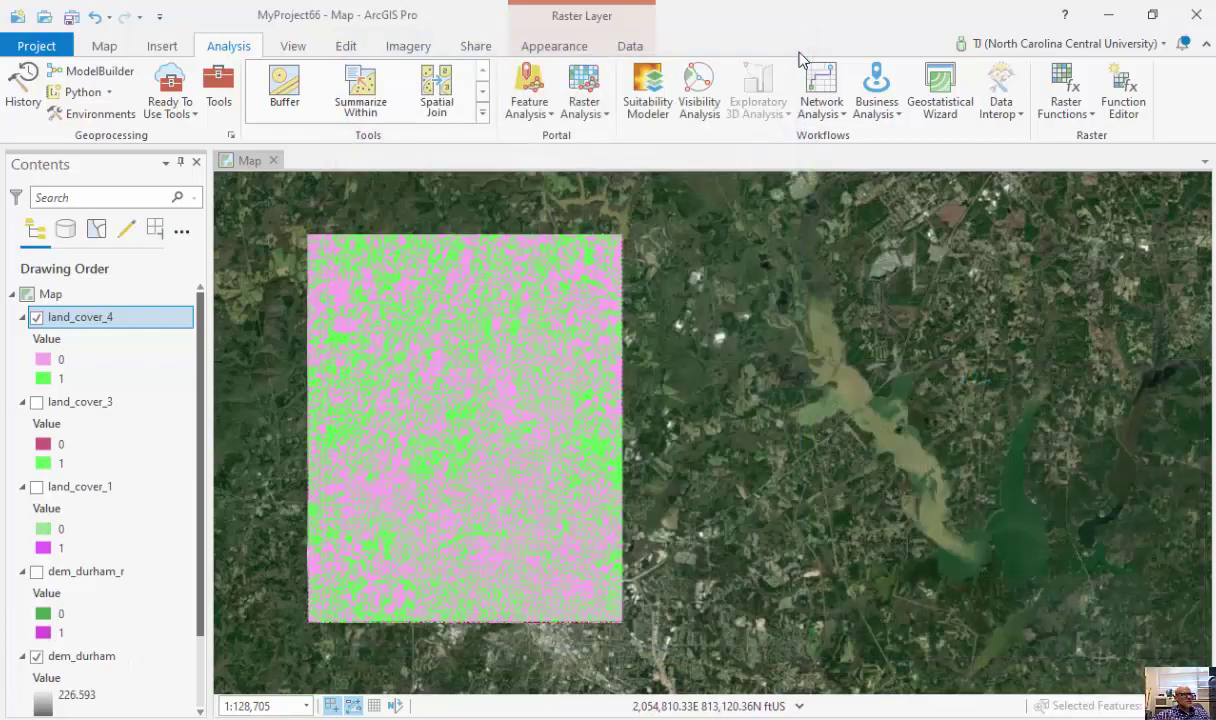
scroll(423, 418, up, 2)
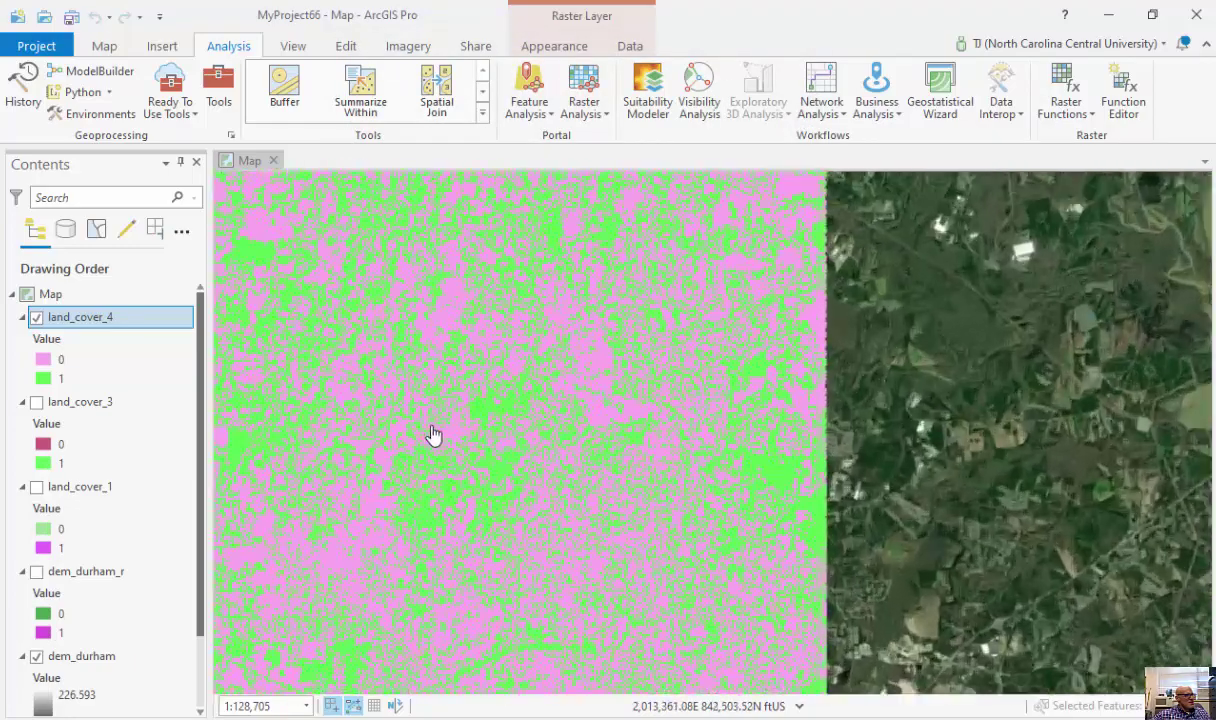
drag(505, 499, 584, 408)
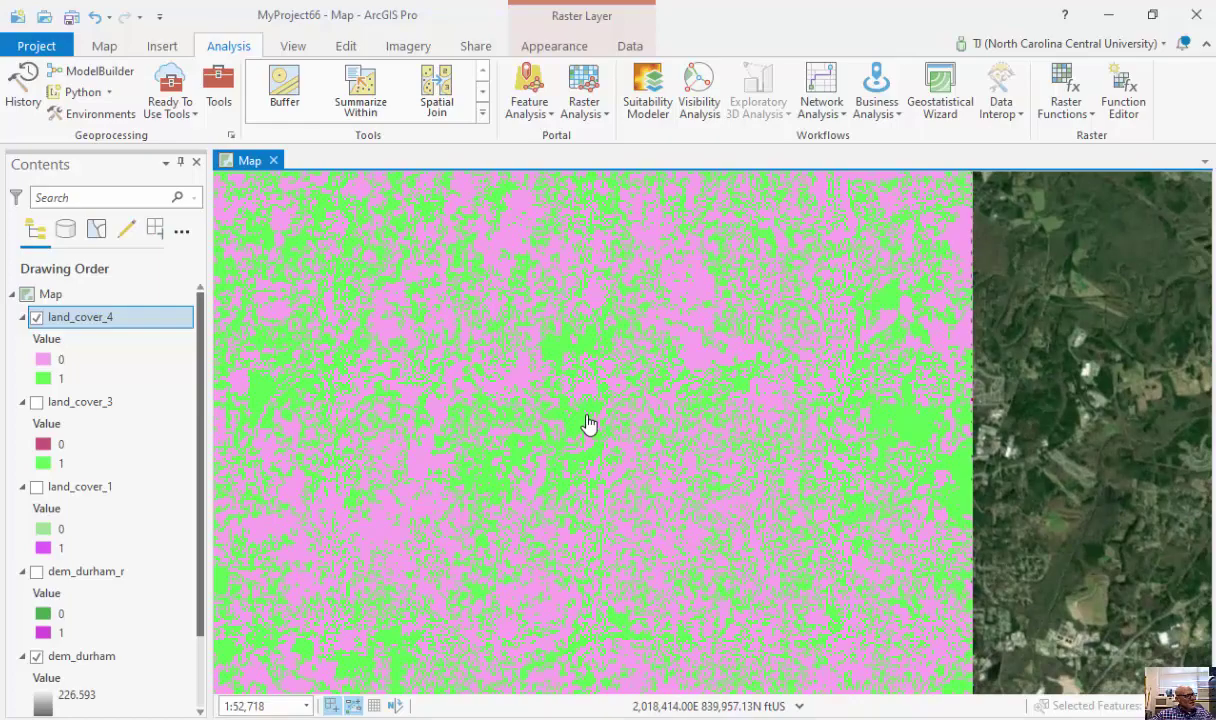
scroll(588, 424, down, 2)
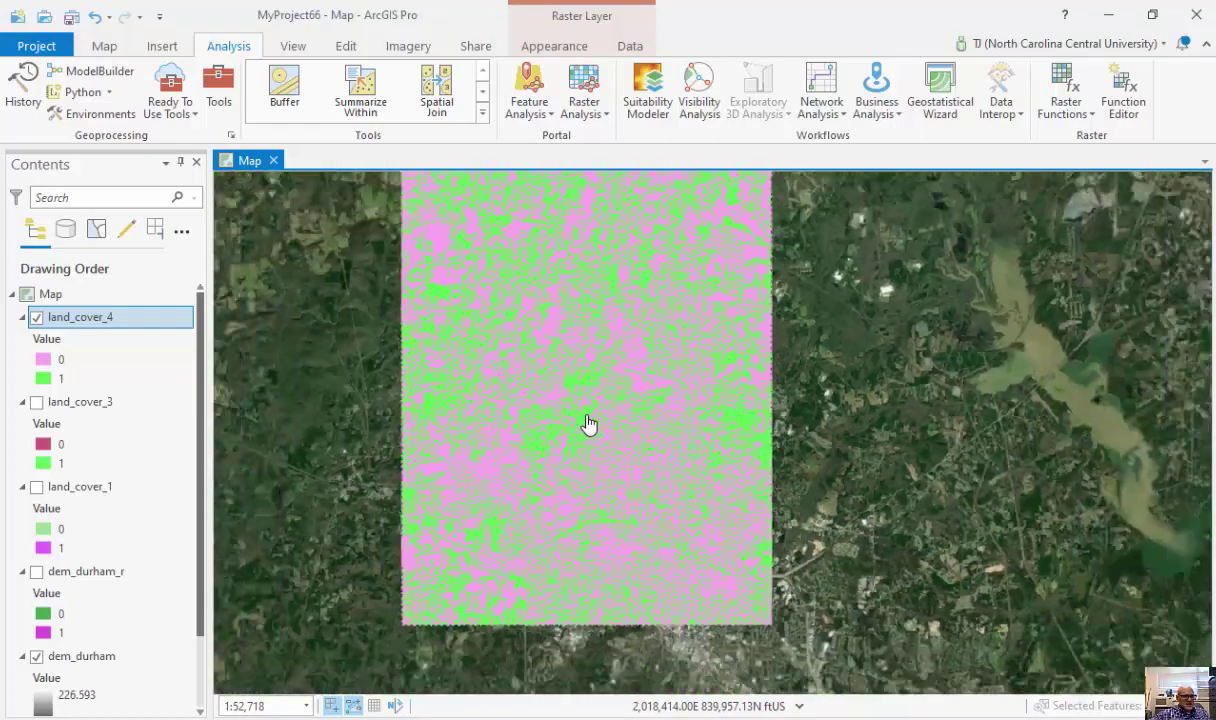